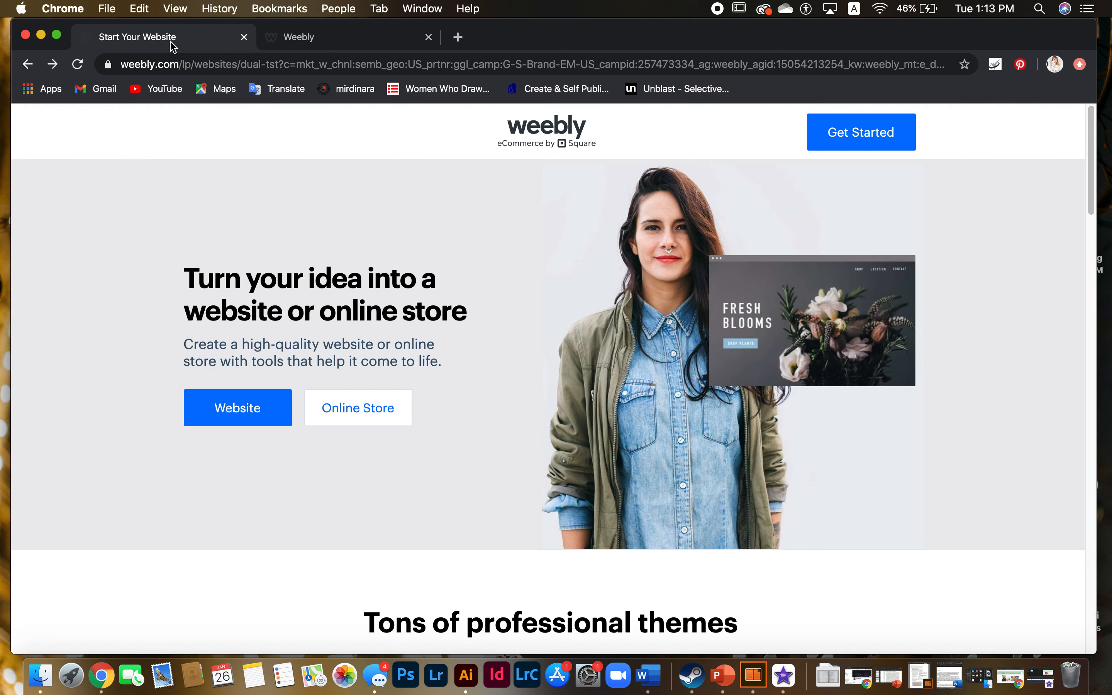
Scroll the Weebly landing page and choose Get Started to begin creating a website.
scroll(525, 205, "down", 1)
mouse_move(701, 161)
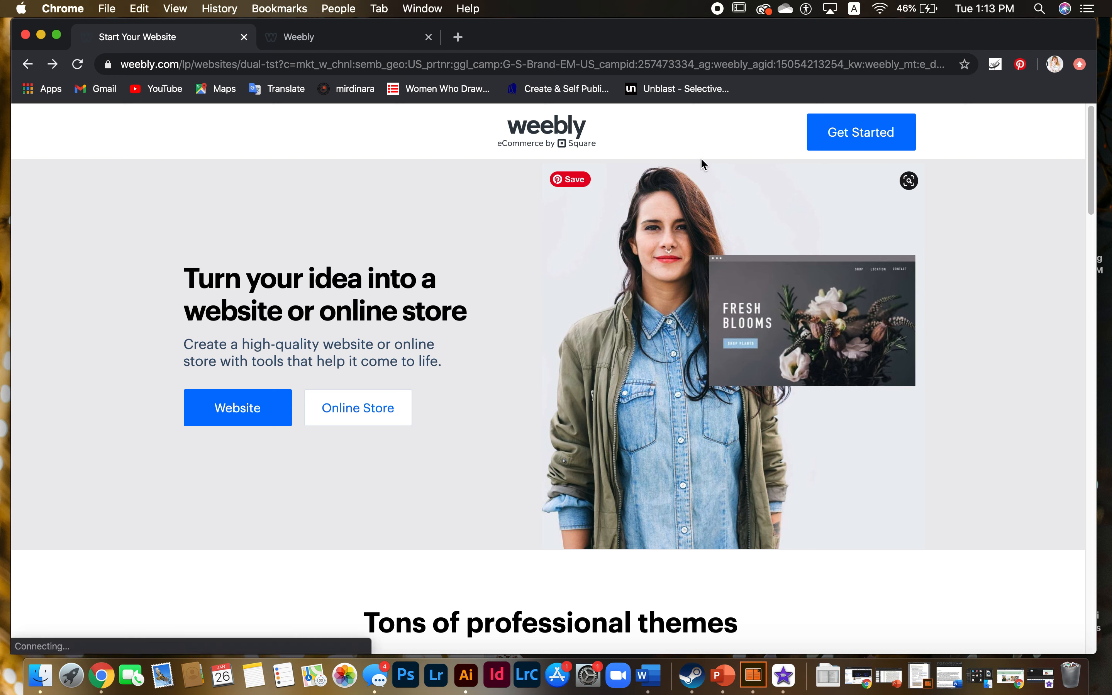
left_click(859, 136)
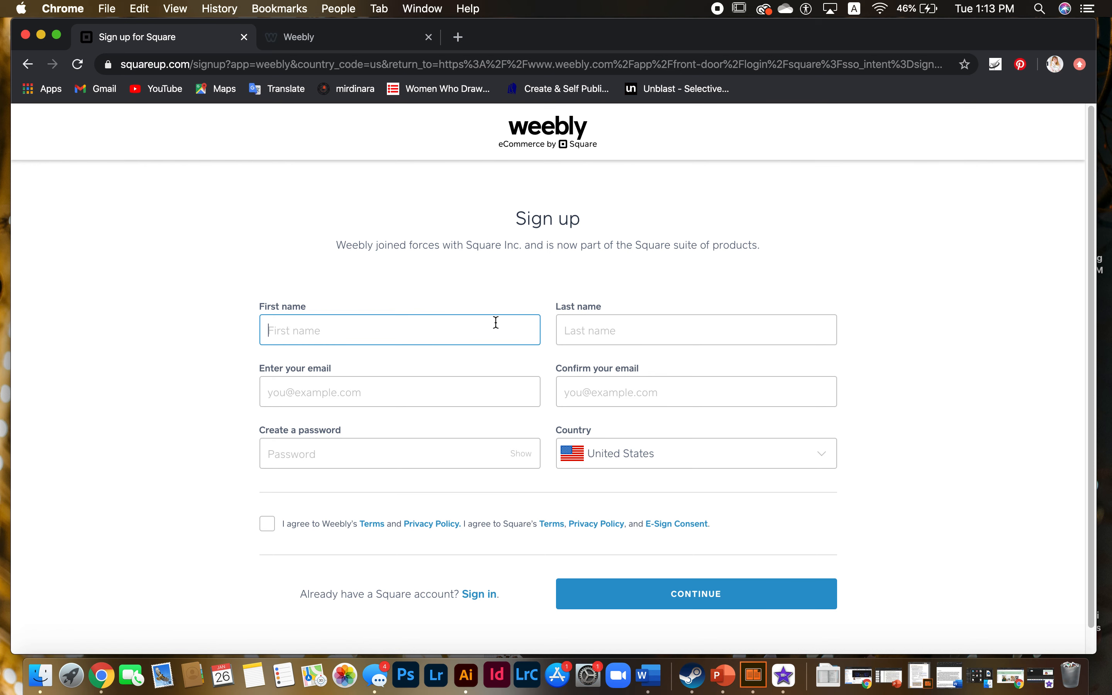
Switch to sign-in, autofill the saved account e-mail, enter the password and submit.
scroll(540, 422, "down", 1)
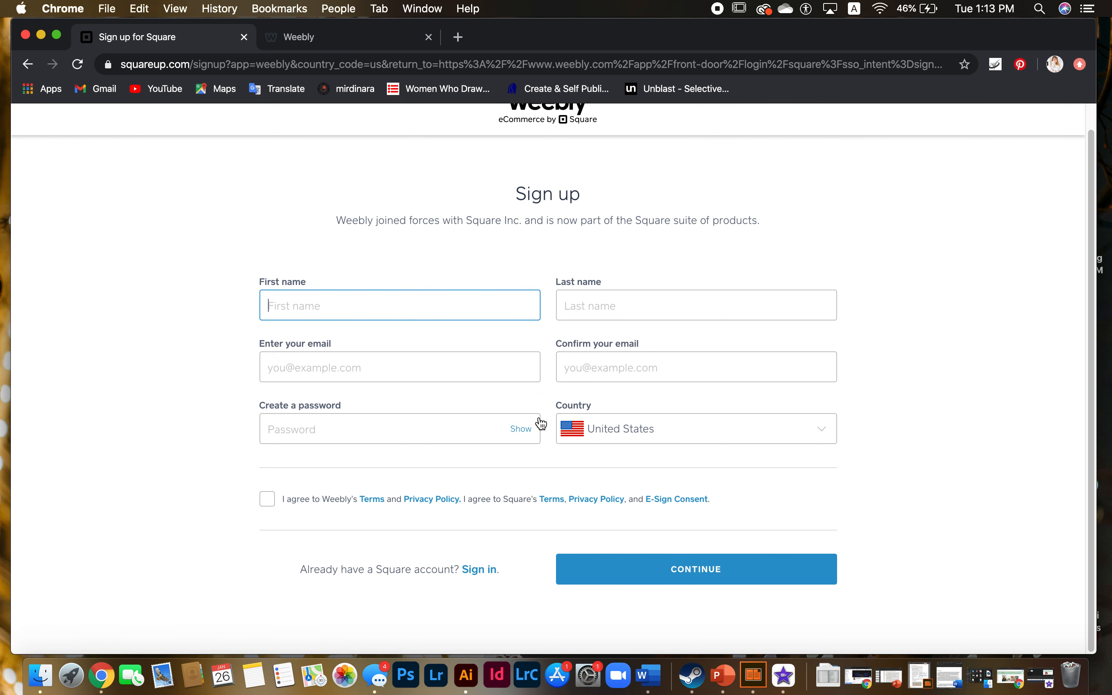
left_click(479, 570)
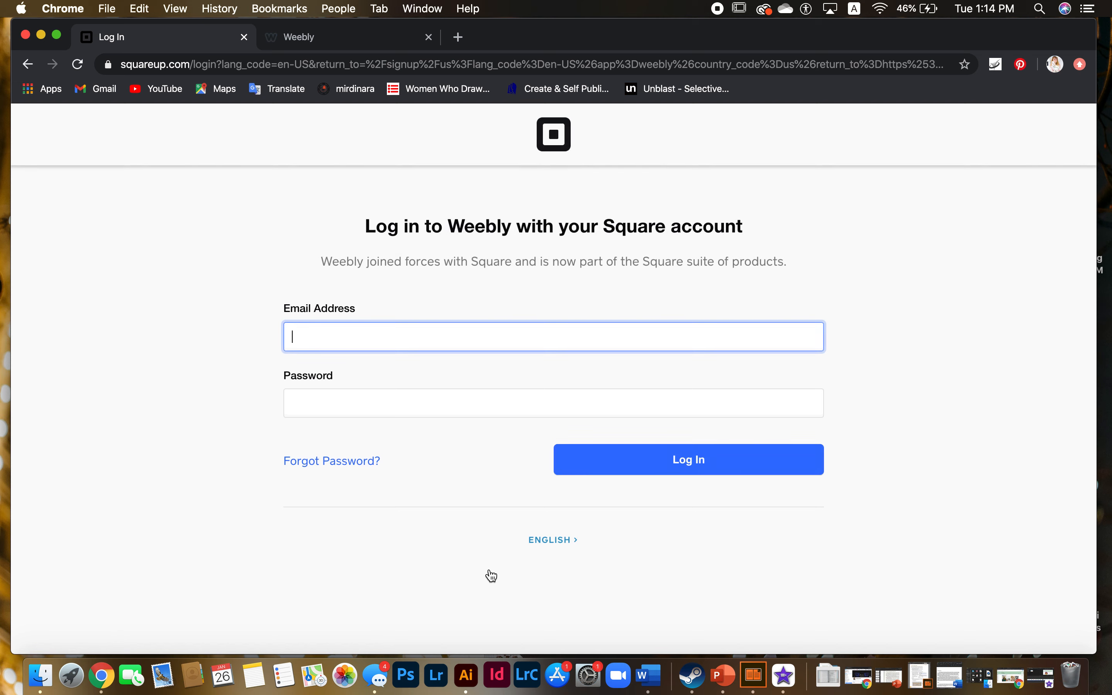
type("maidie")
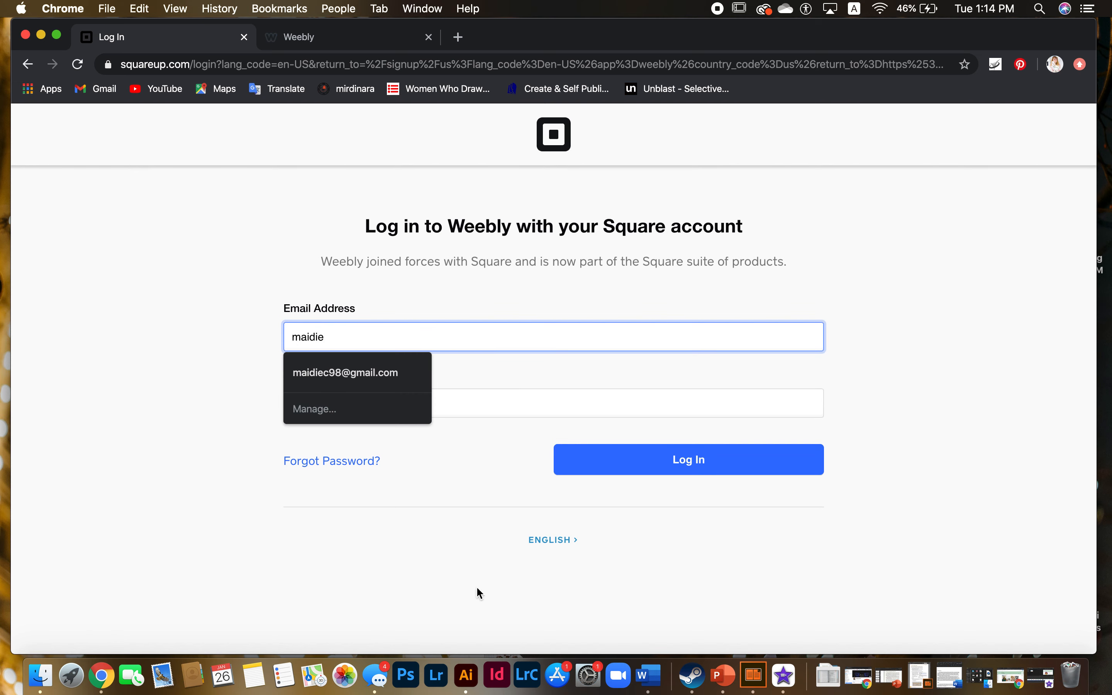
left_click(355, 372)
left_click(356, 399)
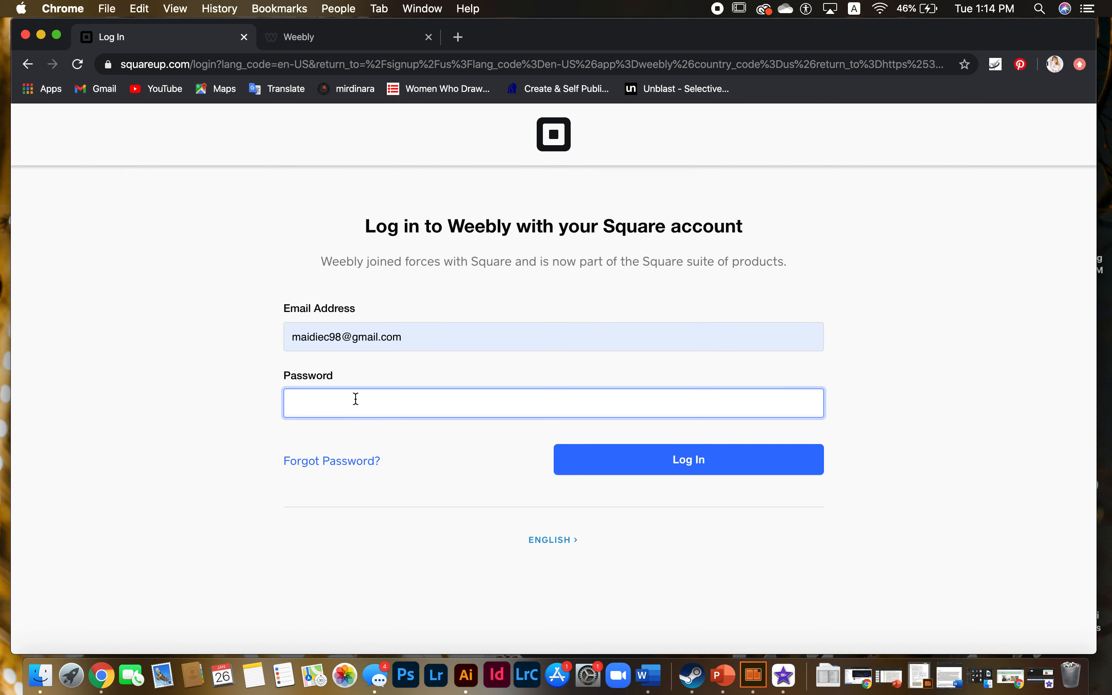
type("•••••••")
left_click(570, 461)
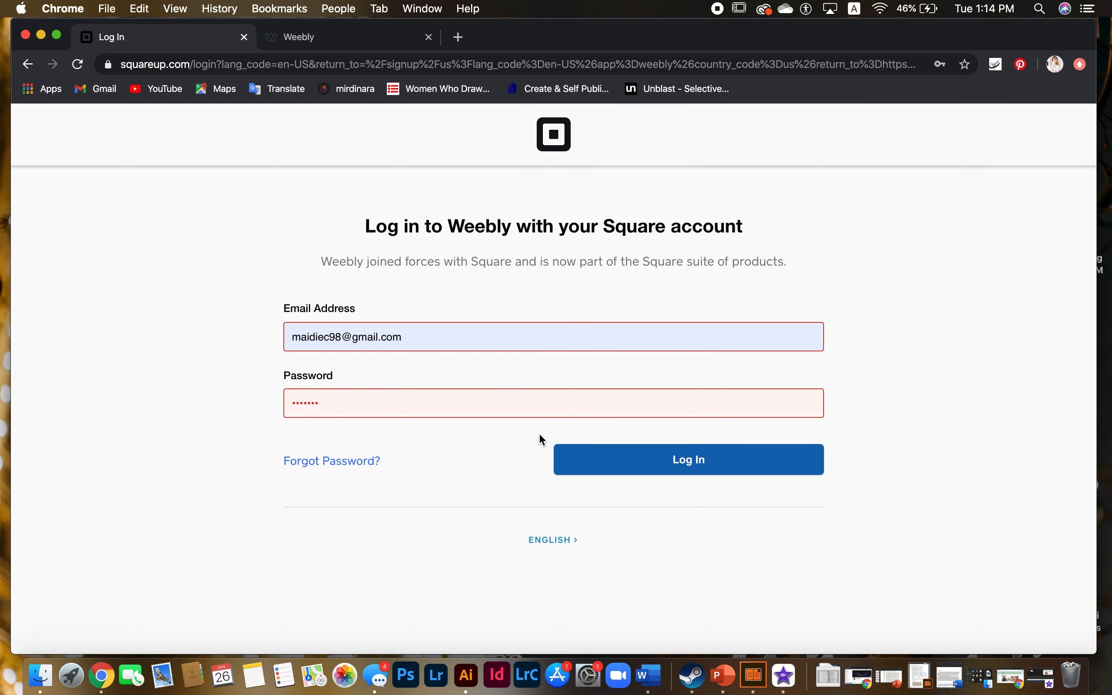
Retype the mistyped account password and log in to the site dashboard.
left_click(525, 409)
type("•••")
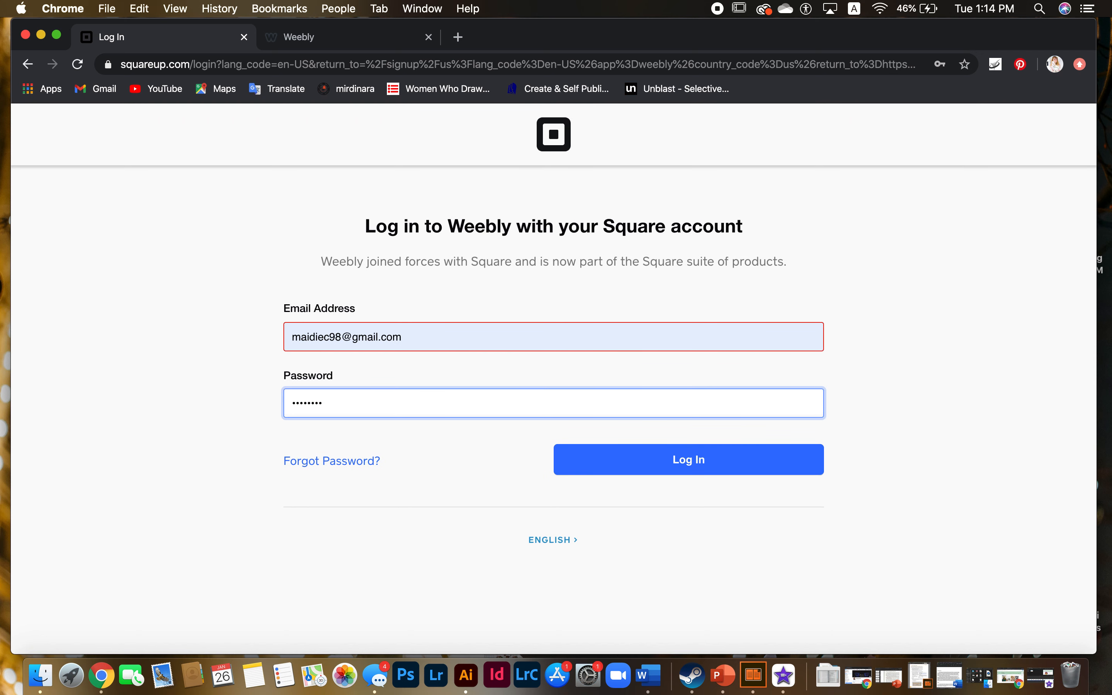
key("BackSpace")
key("BackSpace")
key("BackSpace")
key("BackSpace")
type("••••")
key("Return")
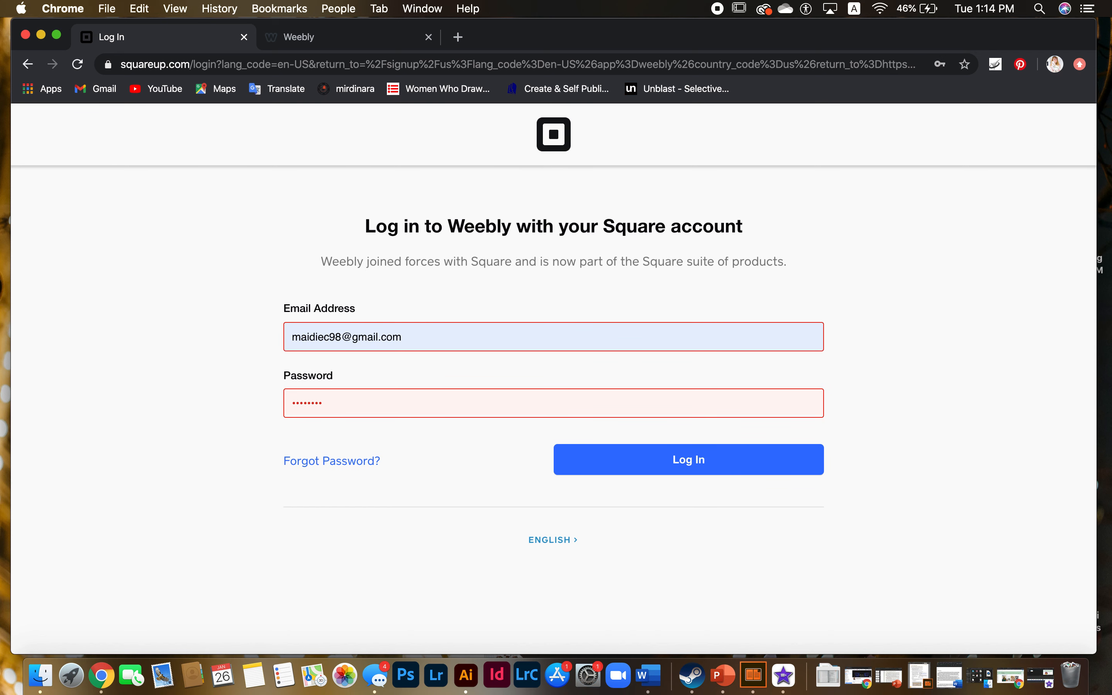
key("super+a")
type("•••••••")
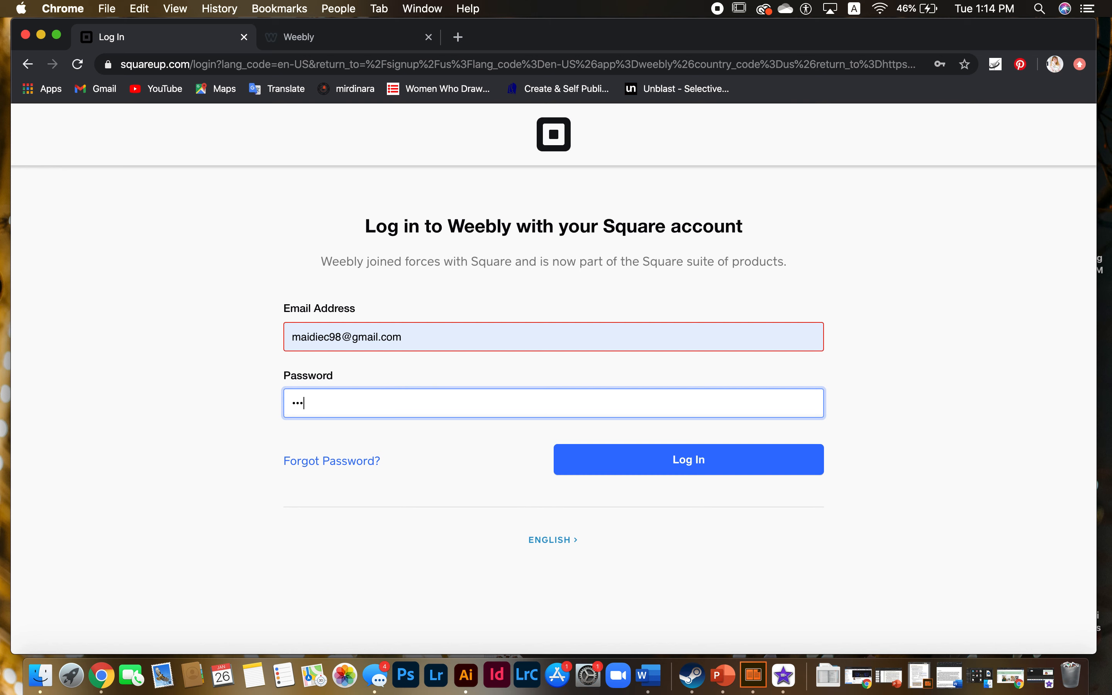
key("Return")
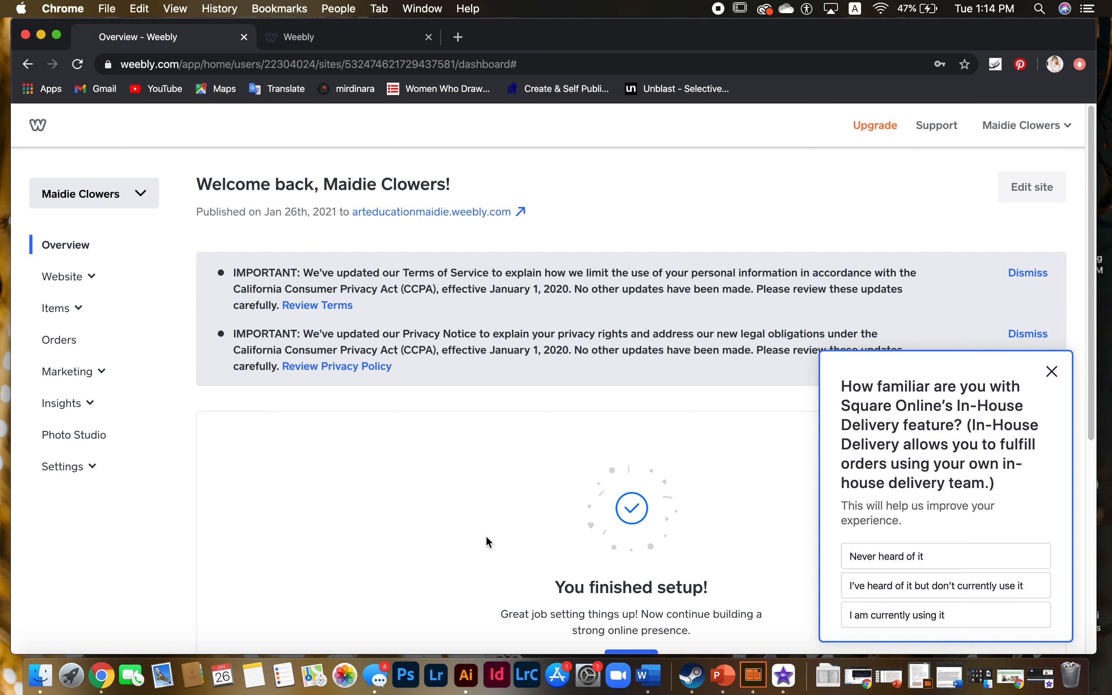
Dismiss the delivery survey popup and add a new site from the account menu.
left_click(1052, 372)
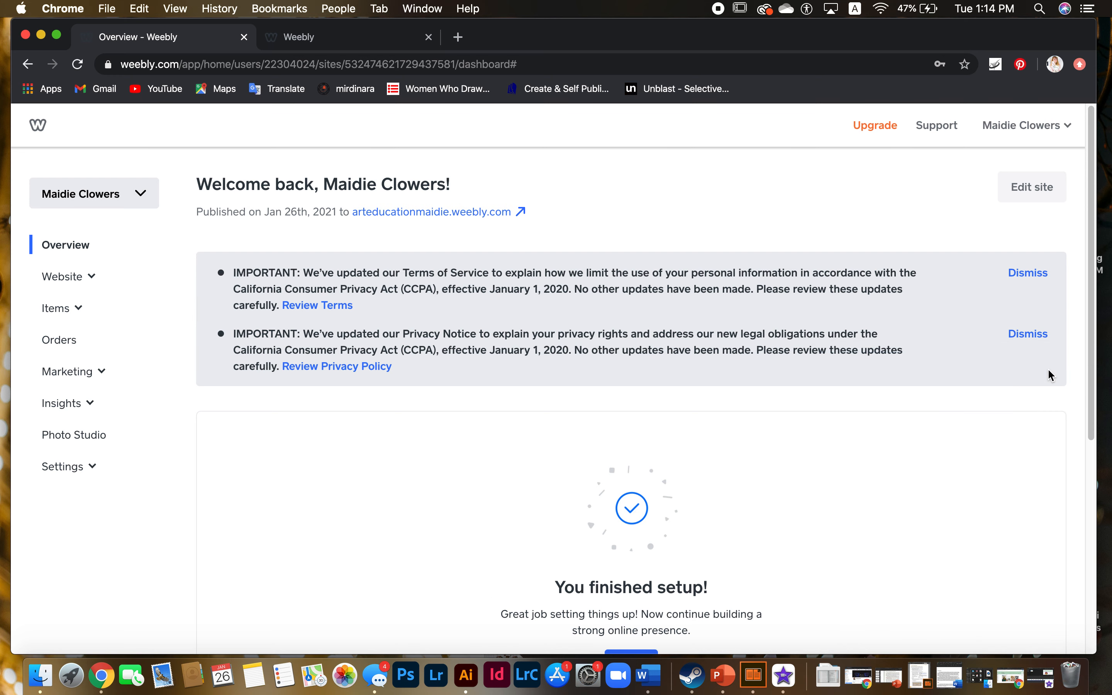
left_click(1067, 137)
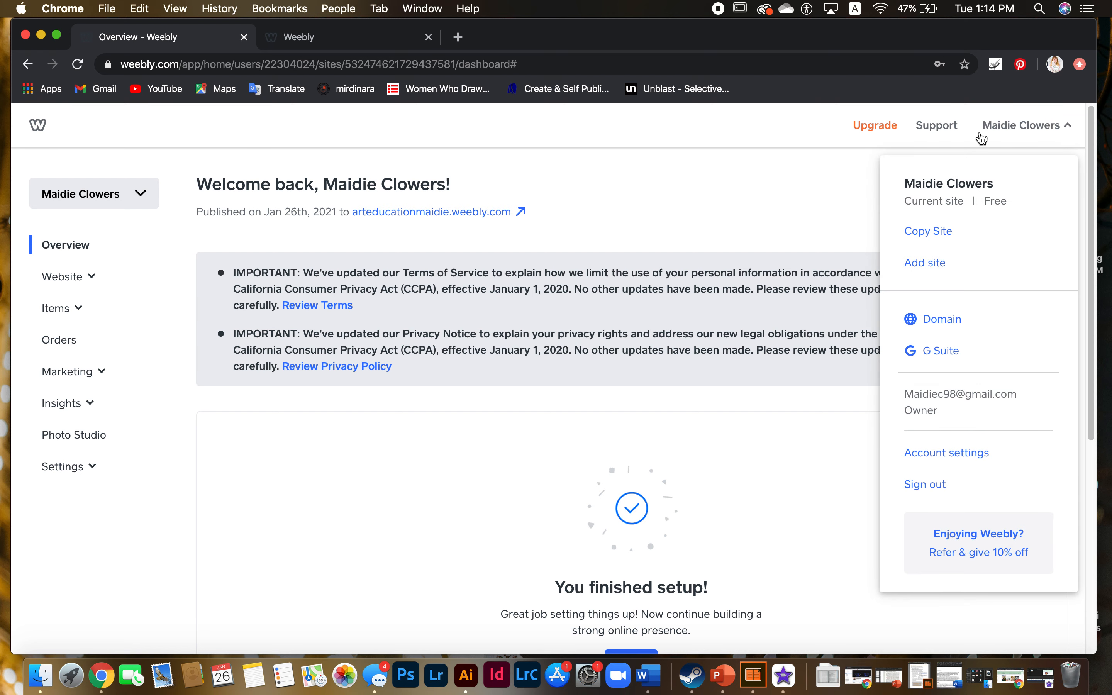
left_click(927, 265)
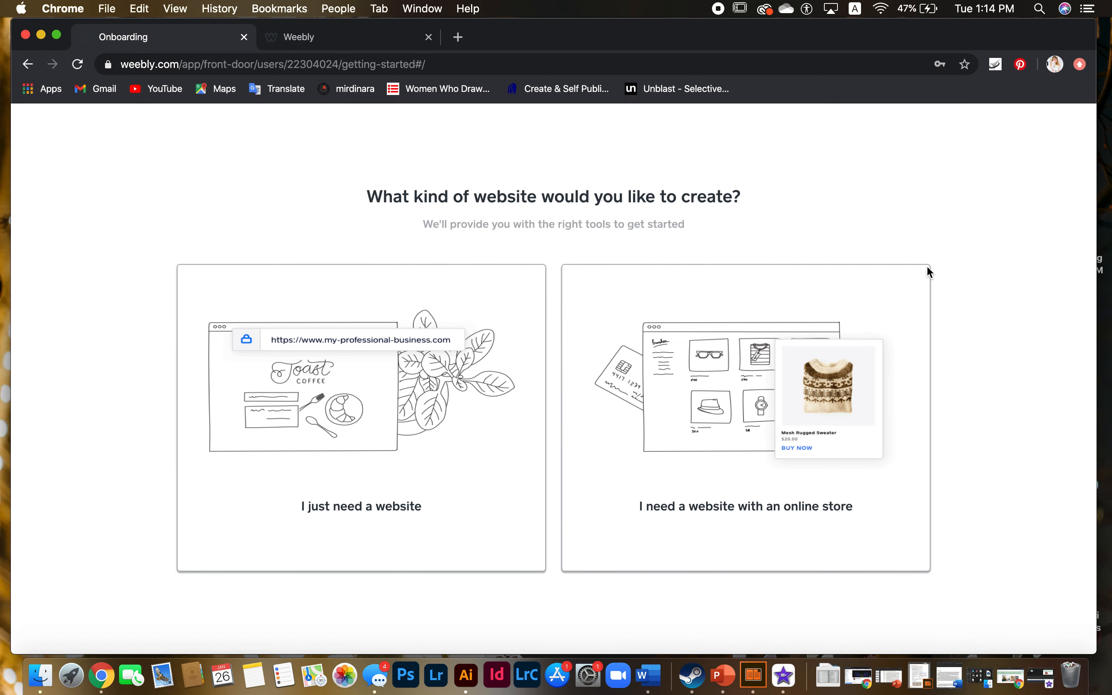
Choose a plain website without a store and browse the Personal themes.
left_click(474, 398)
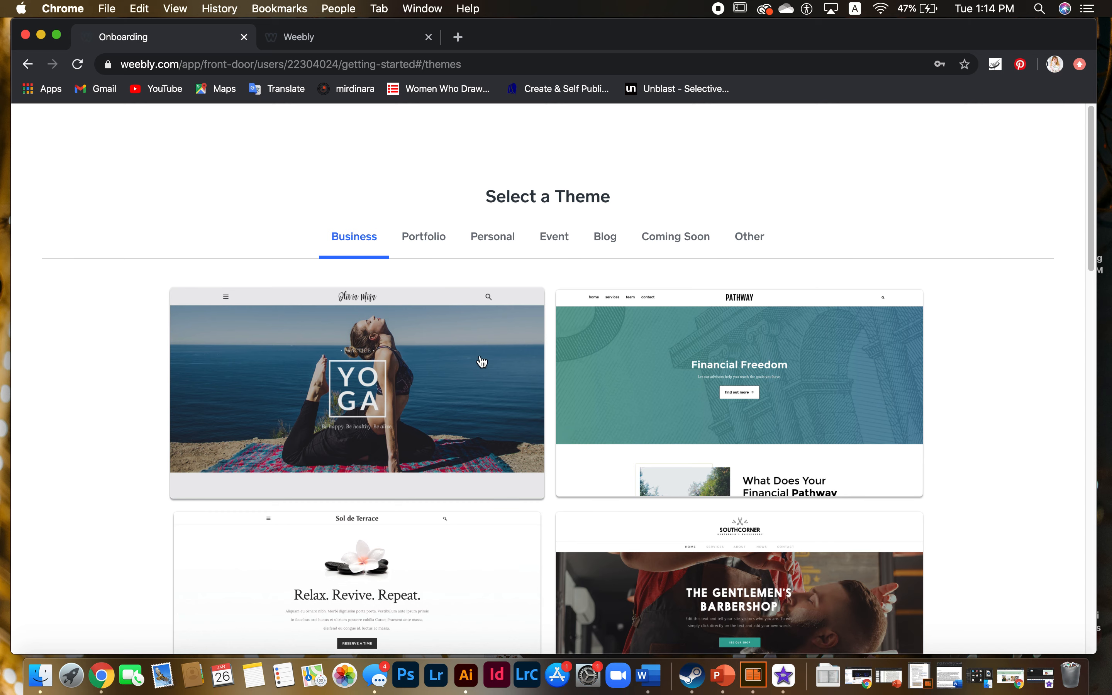
left_click(502, 246)
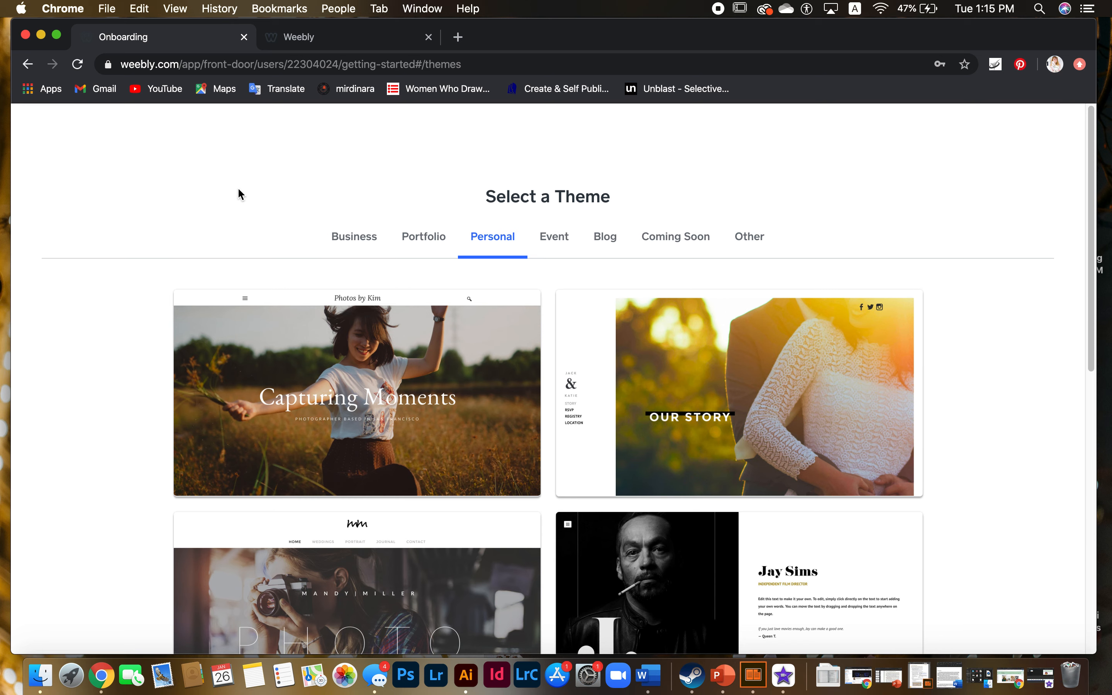
scroll(89, 372, "down", 3)
scroll(89, 371, "down", 4)
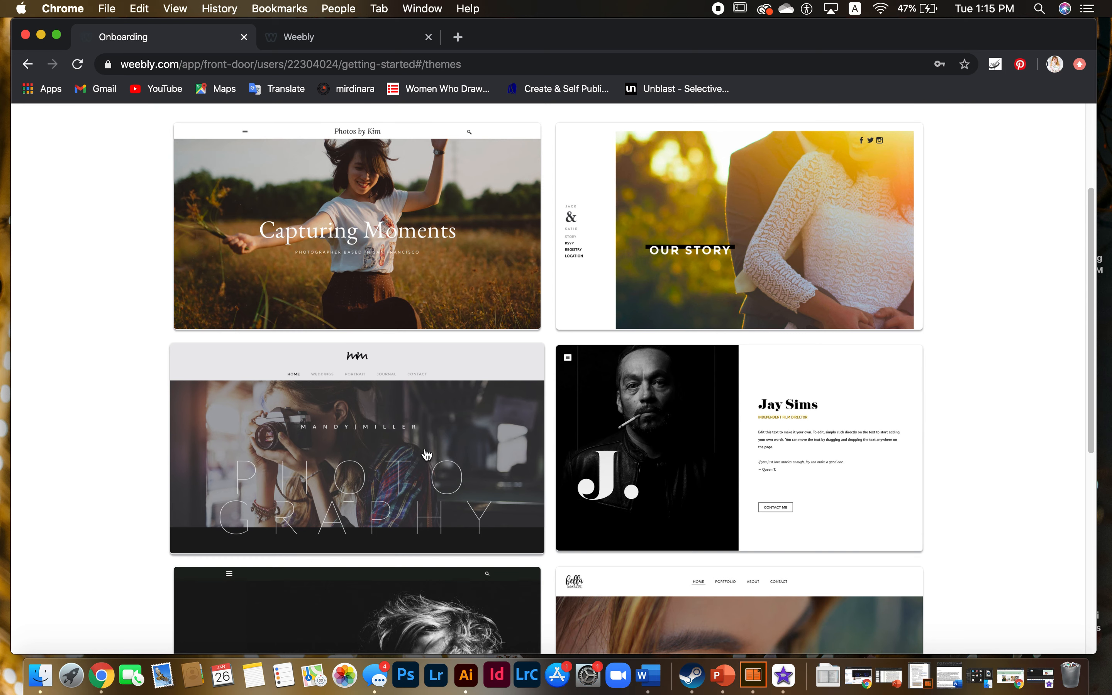
Preview the Mandy Miller photography theme and start editing a site with it.
left_click(465, 401)
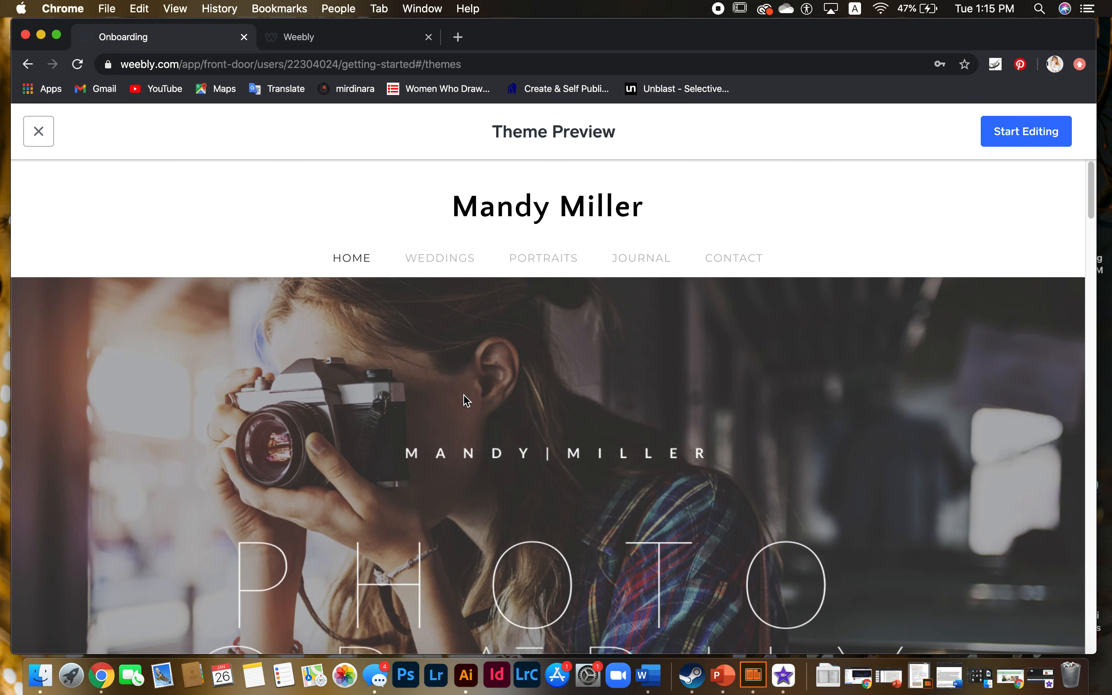
scroll(507, 412, "down", 2)
scroll(507, 412, "up", 2)
scroll(510, 419, "down", 10)
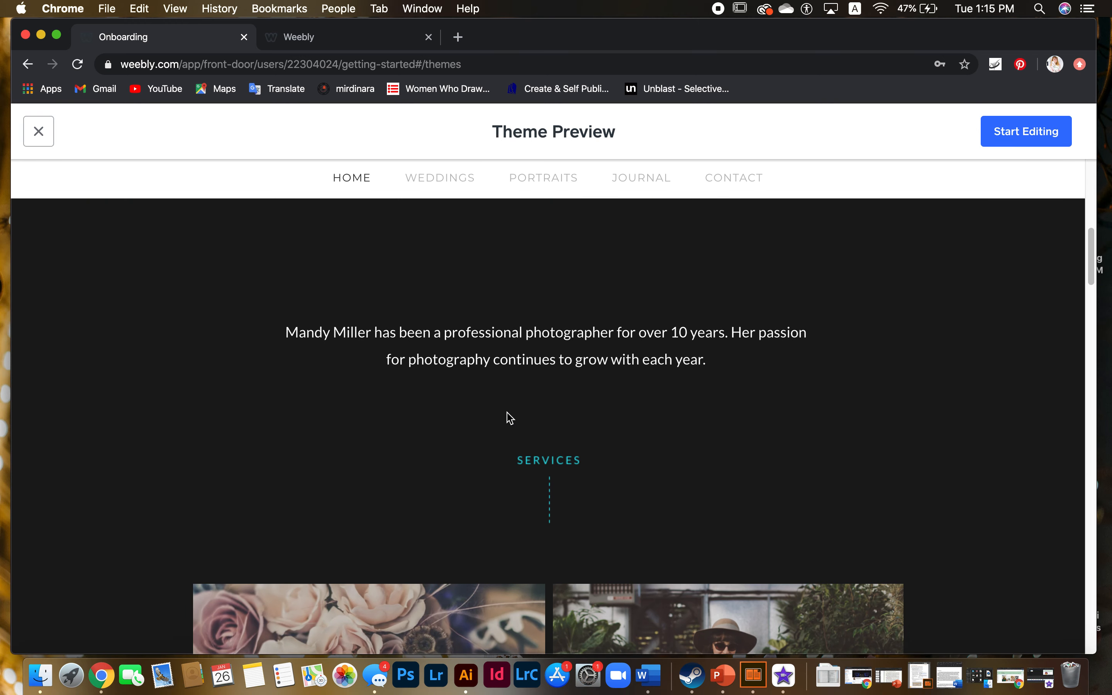
scroll(509, 418, "up", 9)
scroll(510, 419, "up", 2)
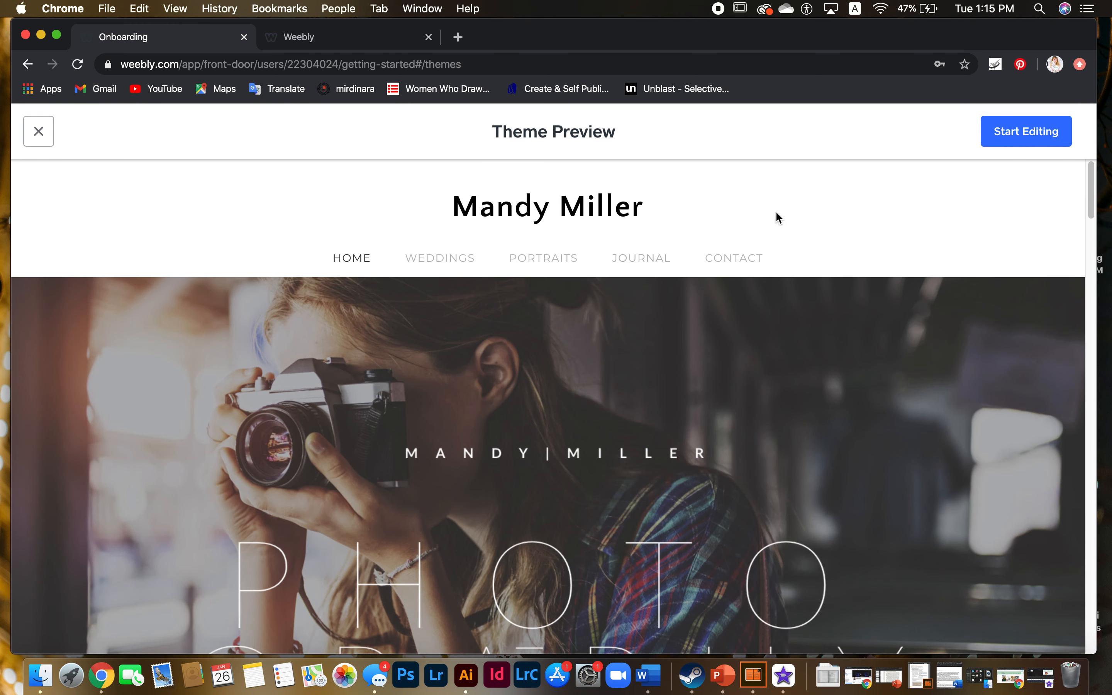
left_click(1022, 138)
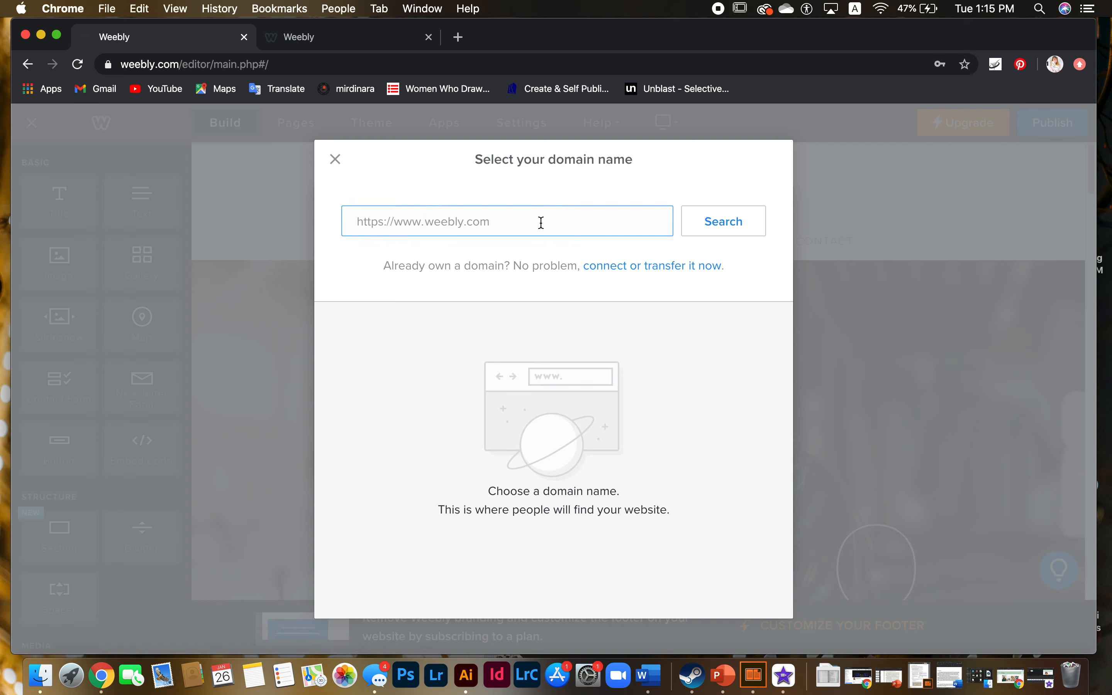
Search for the domain name arteducationmaidie.com.
type("arteducationmaidie.com")
left_click(731, 223)
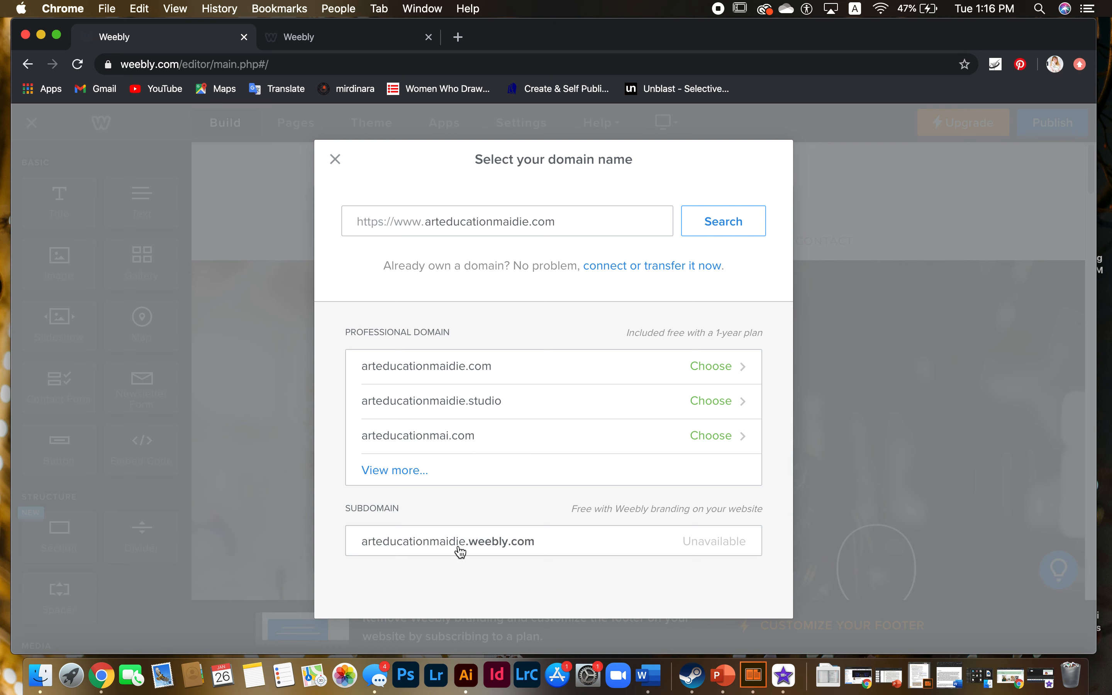
Add a 1 to the name and take the free arteducationmaidie1.weebly.com subdomain.
left_click(565, 549)
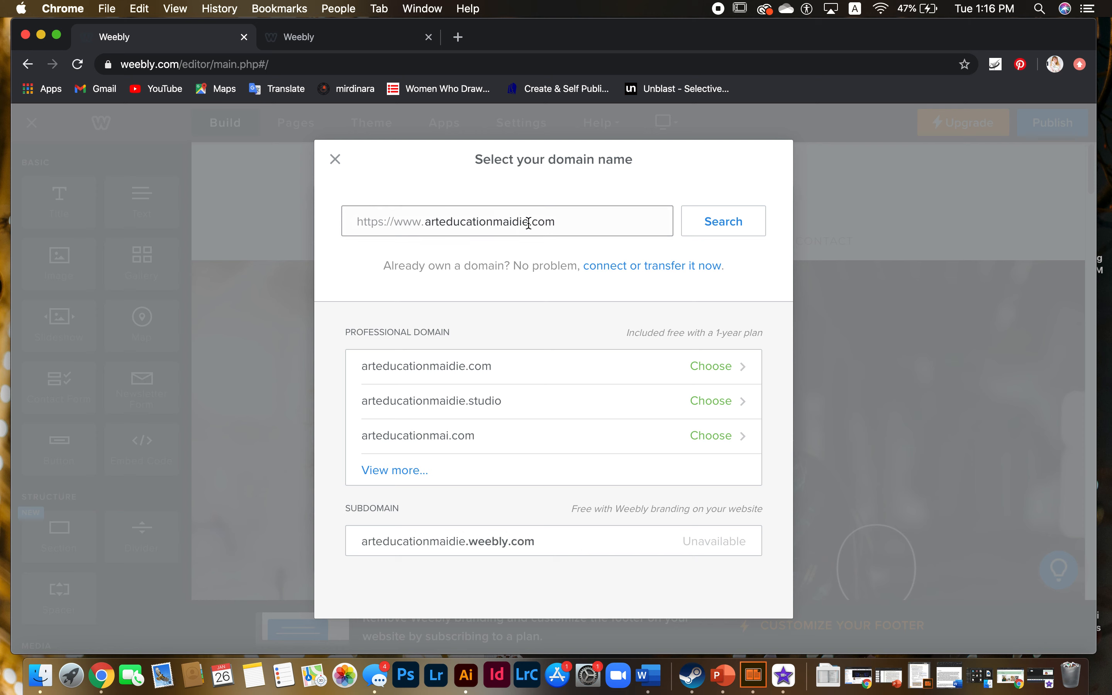
type("1")
left_click(705, 227)
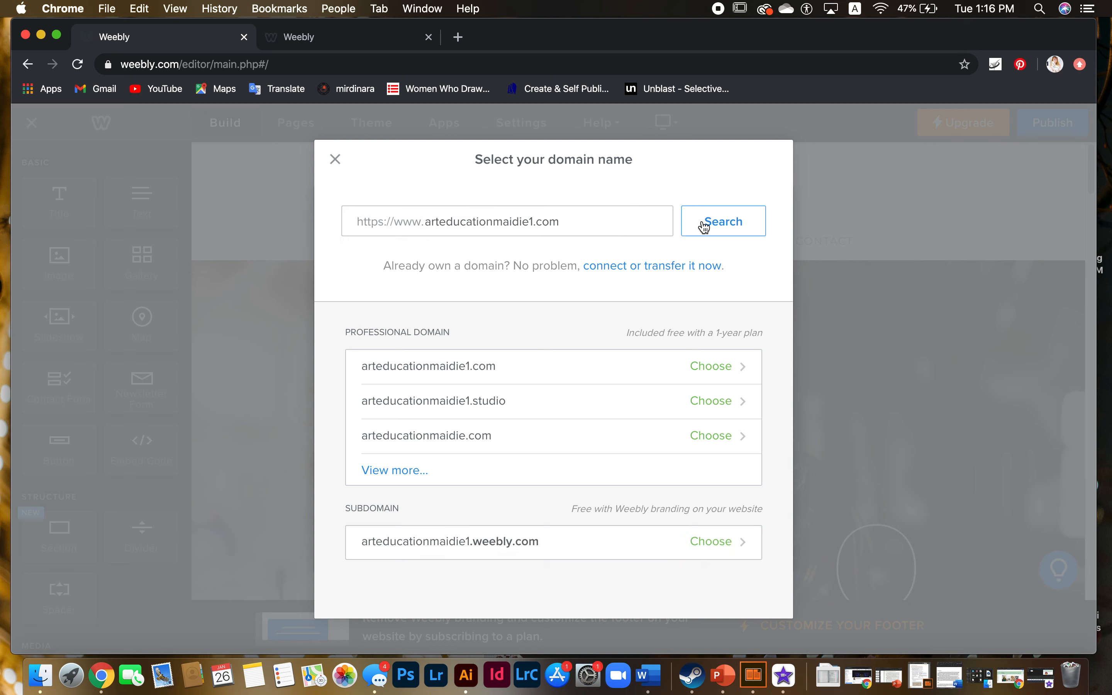
left_click(568, 554)
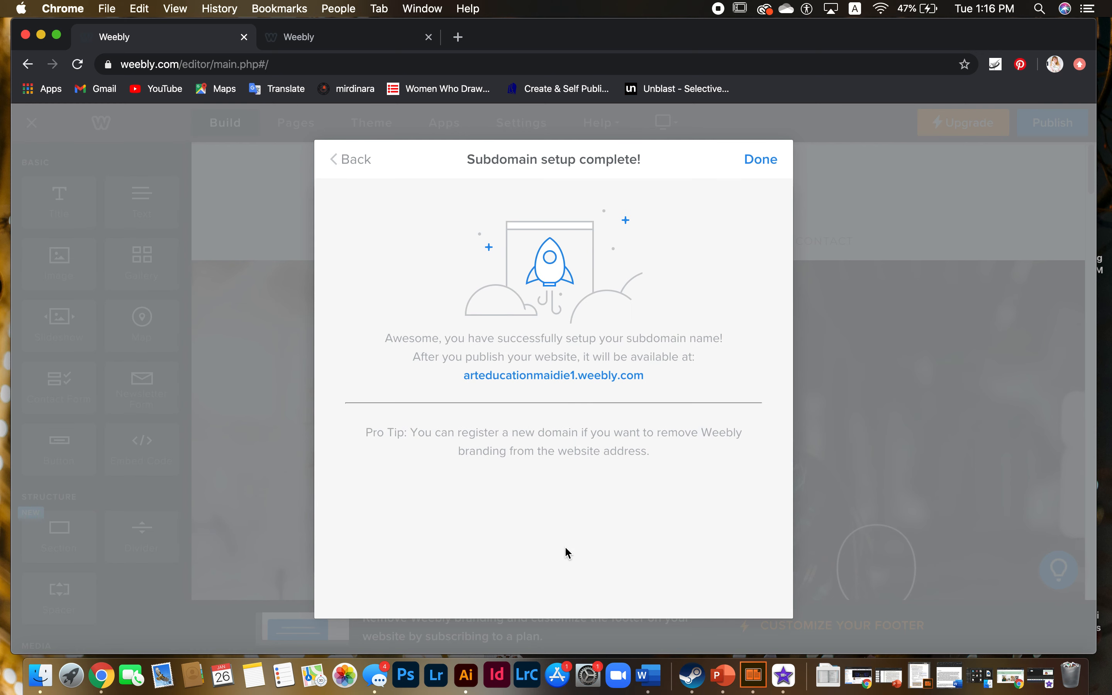
left_click(761, 161)
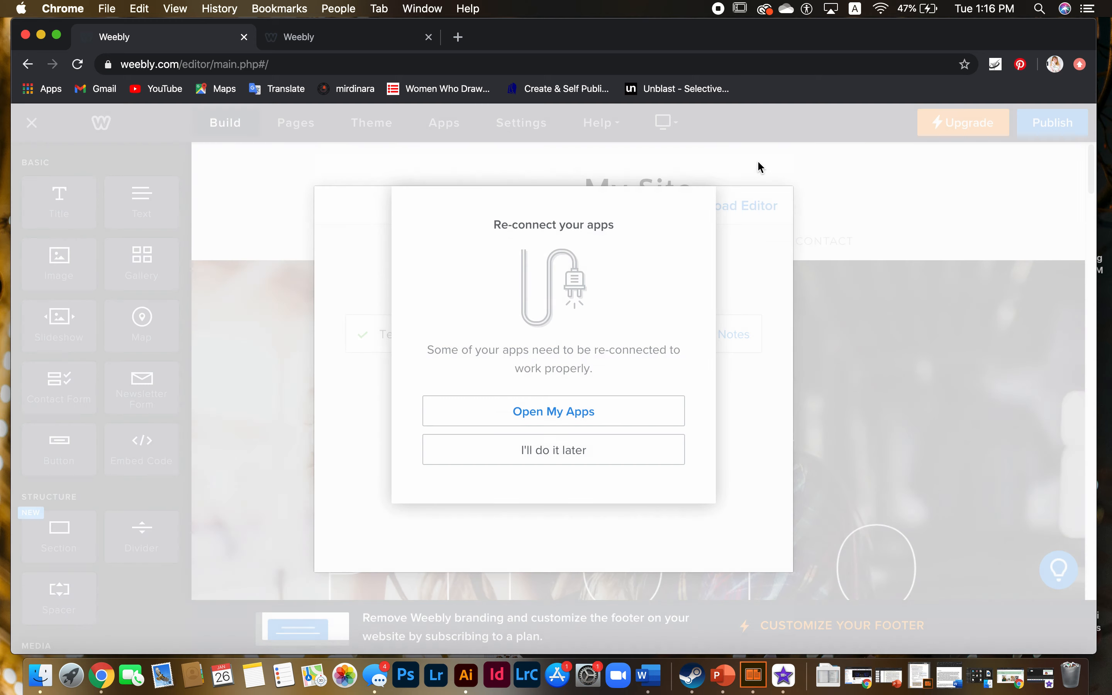
Postpone reconnecting apps and reload the editor with the updated Testimonial Slider app.
left_click(563, 466)
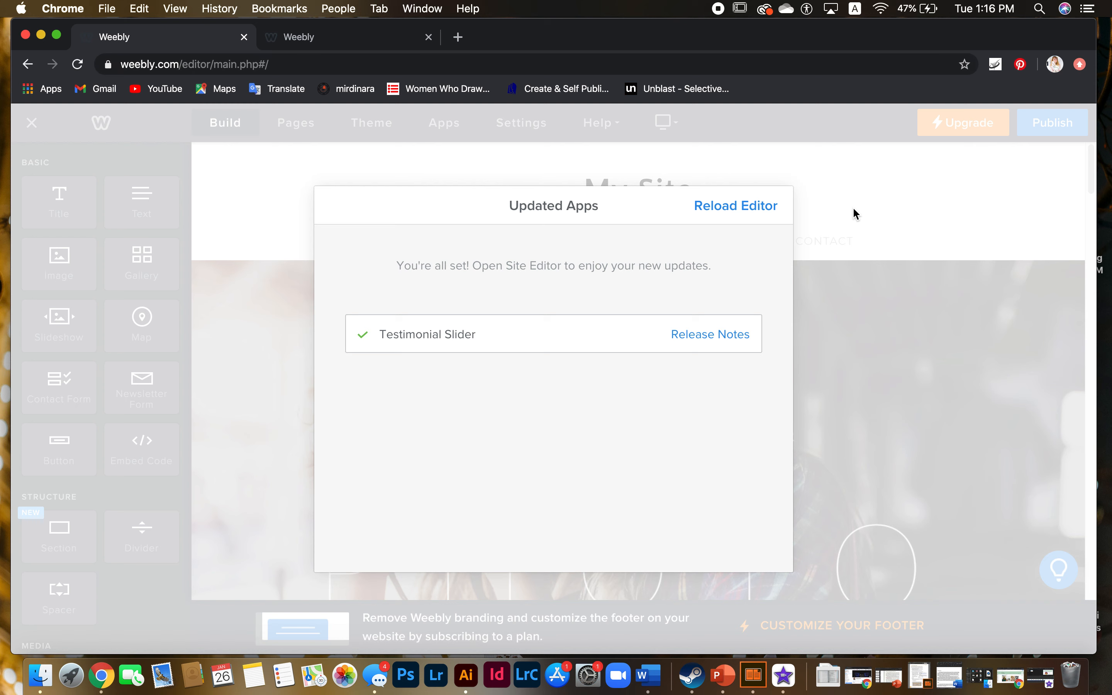
left_click(762, 215)
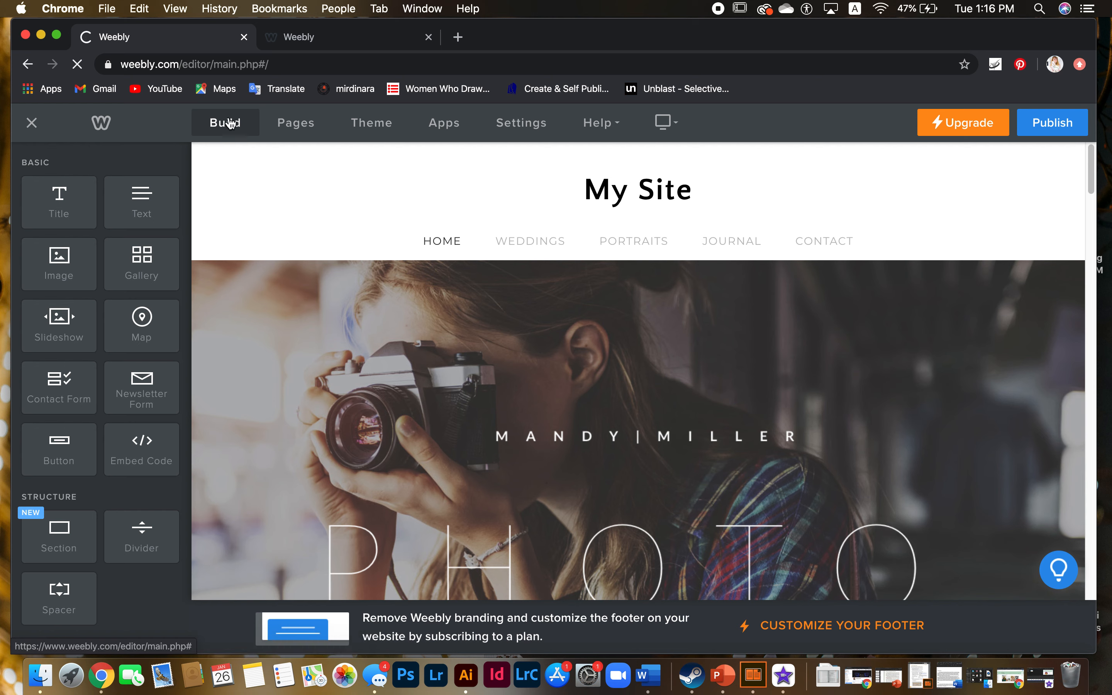
Delete the Weddings and Portraits pages from the Pages list.
left_click(310, 133)
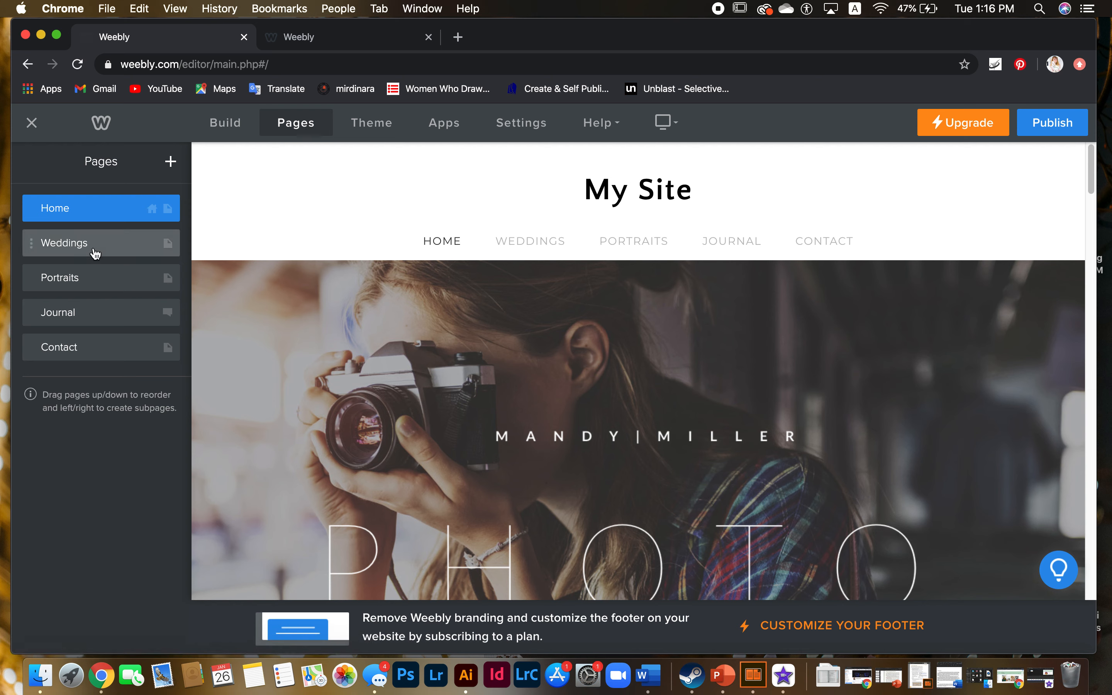
left_click(30, 242)
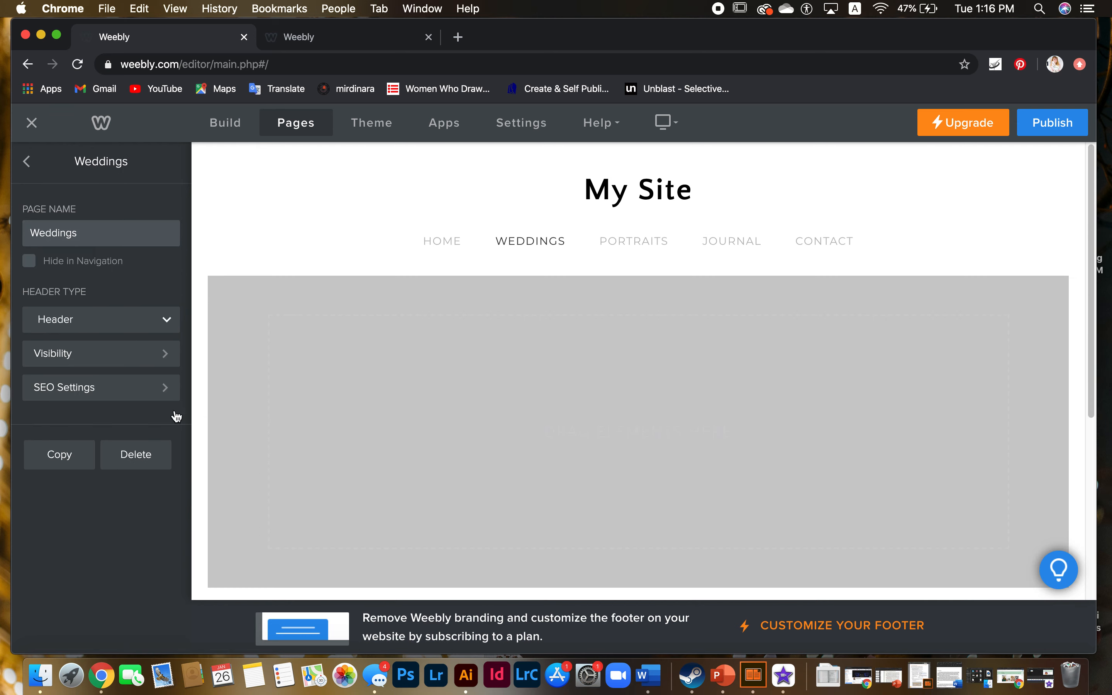
left_click(153, 463)
left_click(621, 402)
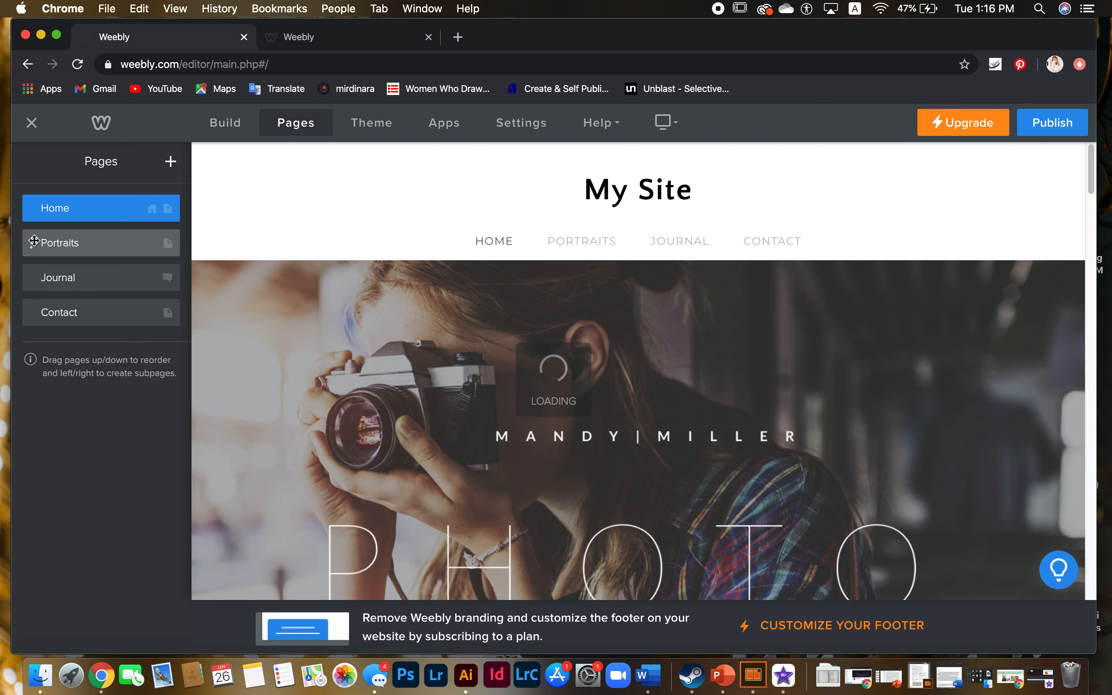
left_click(34, 241)
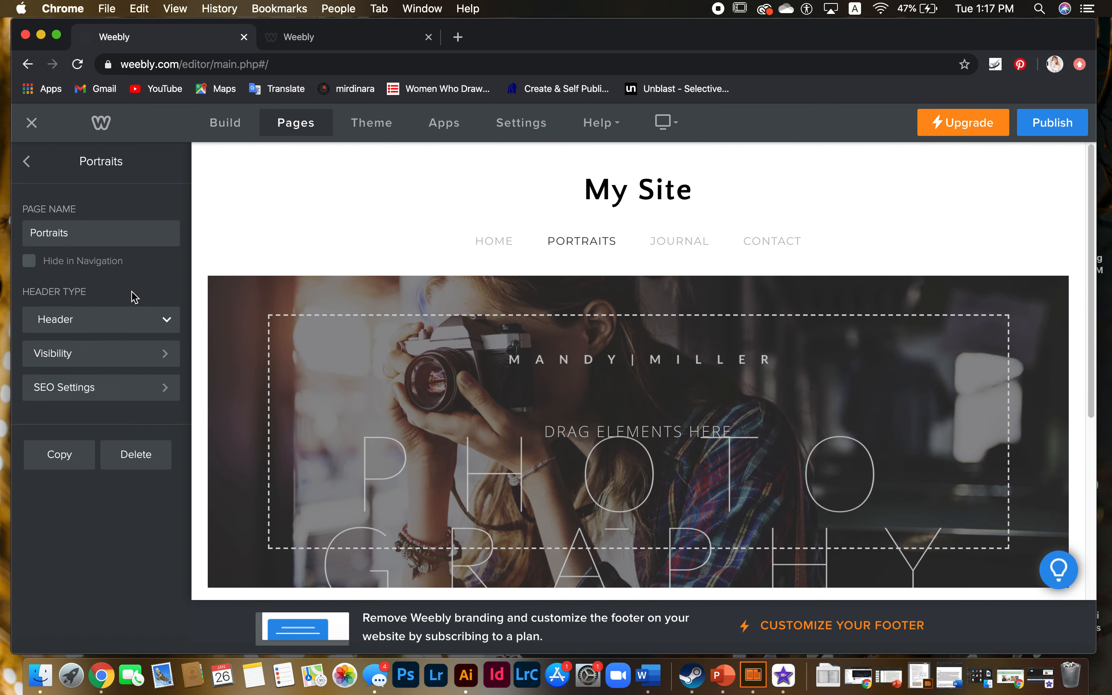
left_click(159, 454)
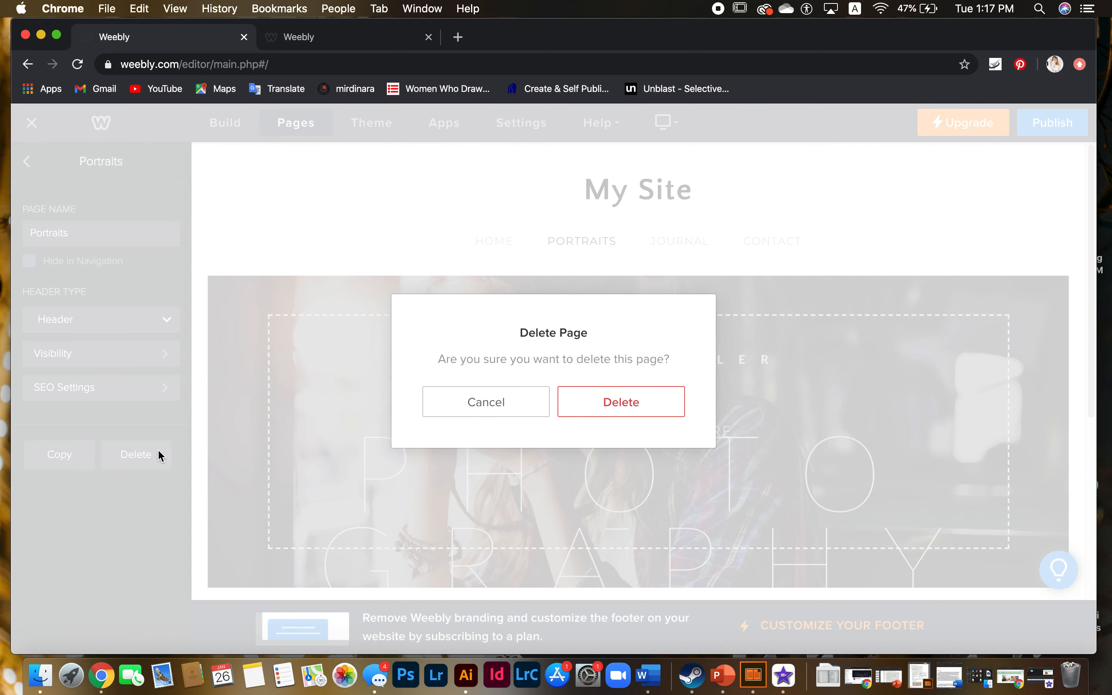
left_click(583, 413)
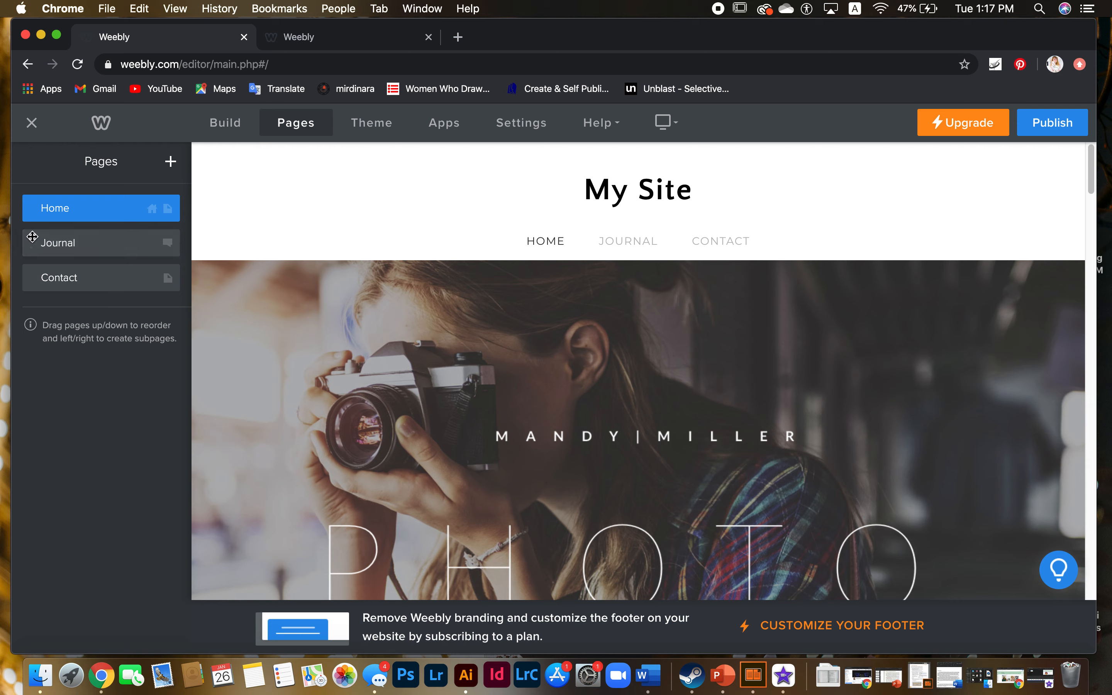
Delete the Journal and Contact pages, leaving only Home in the page list.
left_click(83, 248)
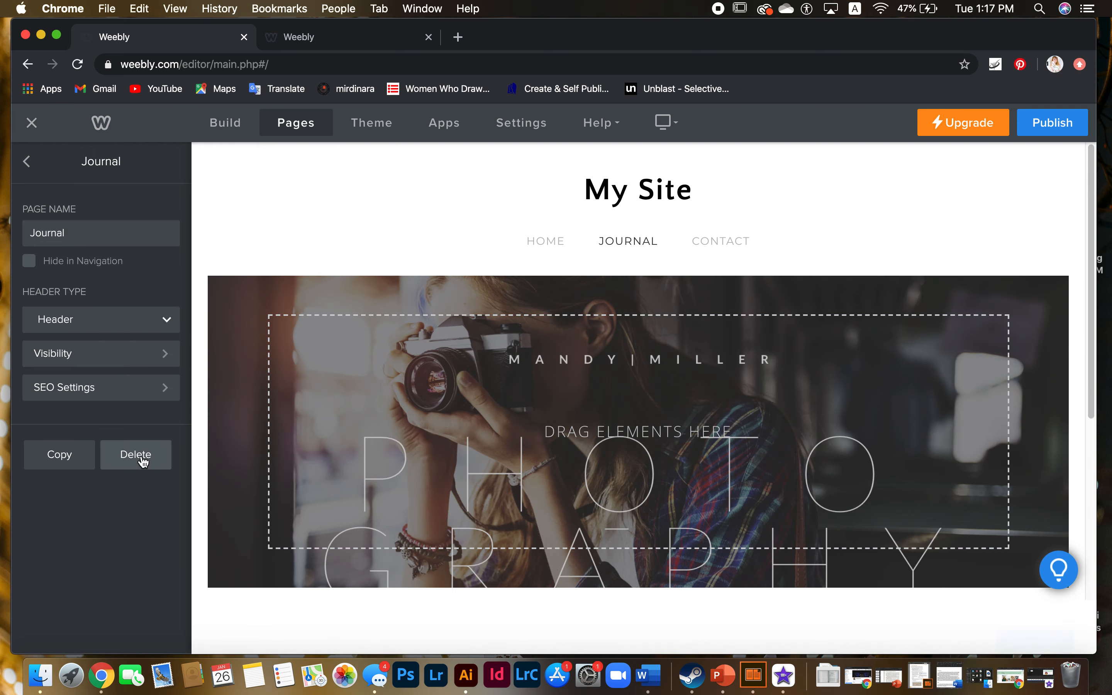
left_click(141, 460)
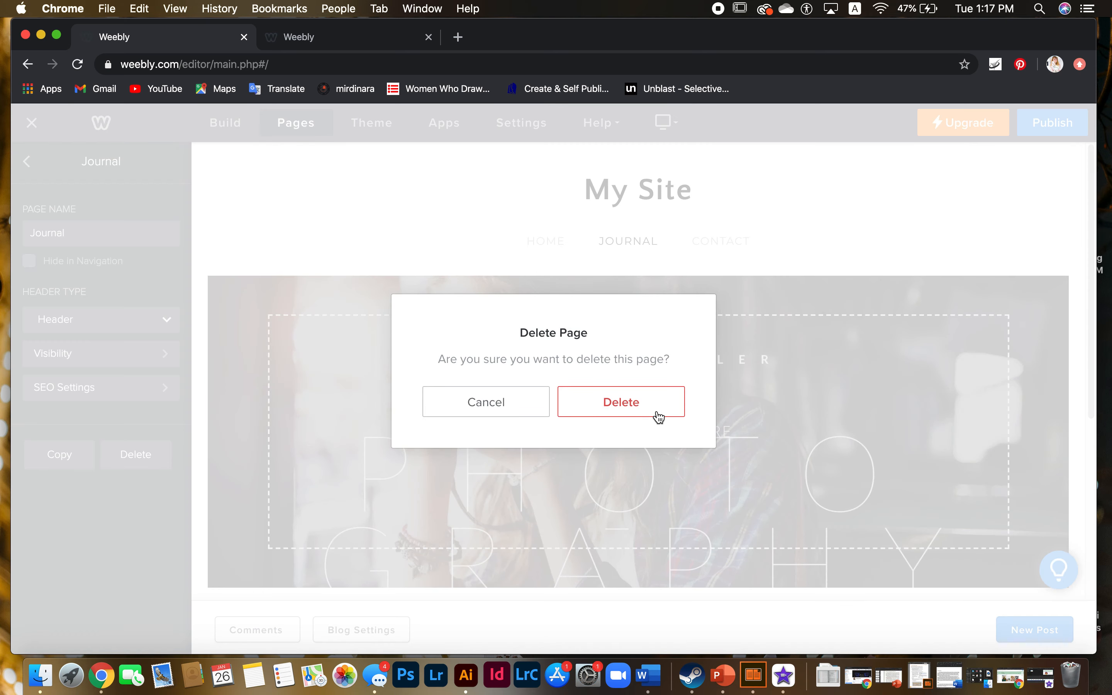
left_click(654, 411)
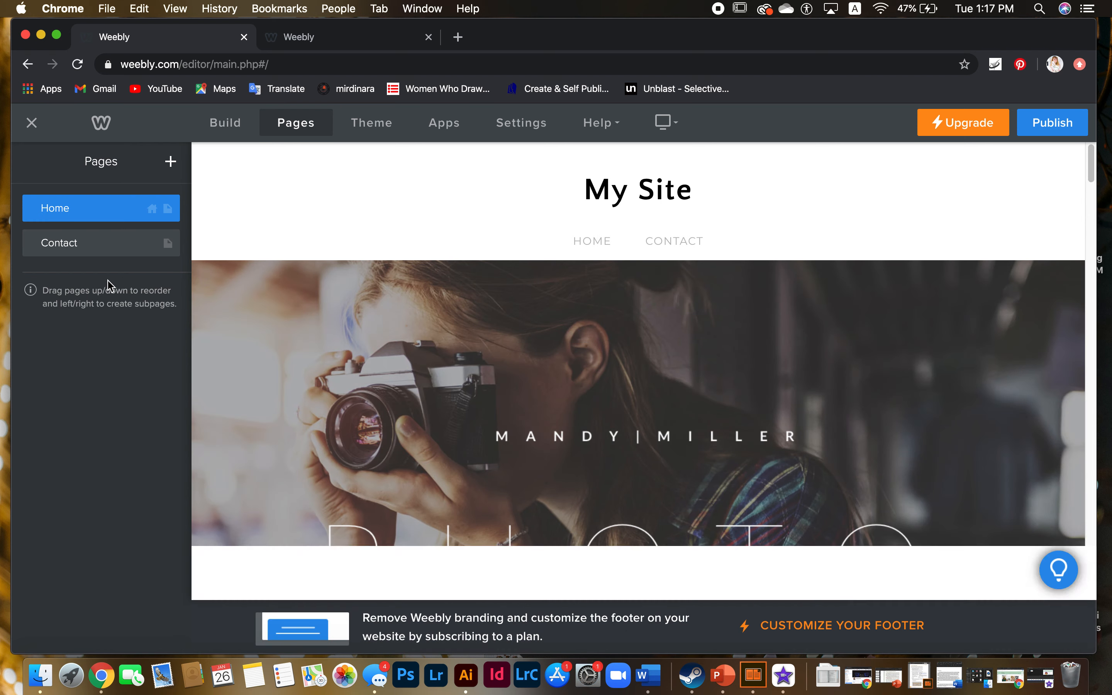
left_click(32, 246)
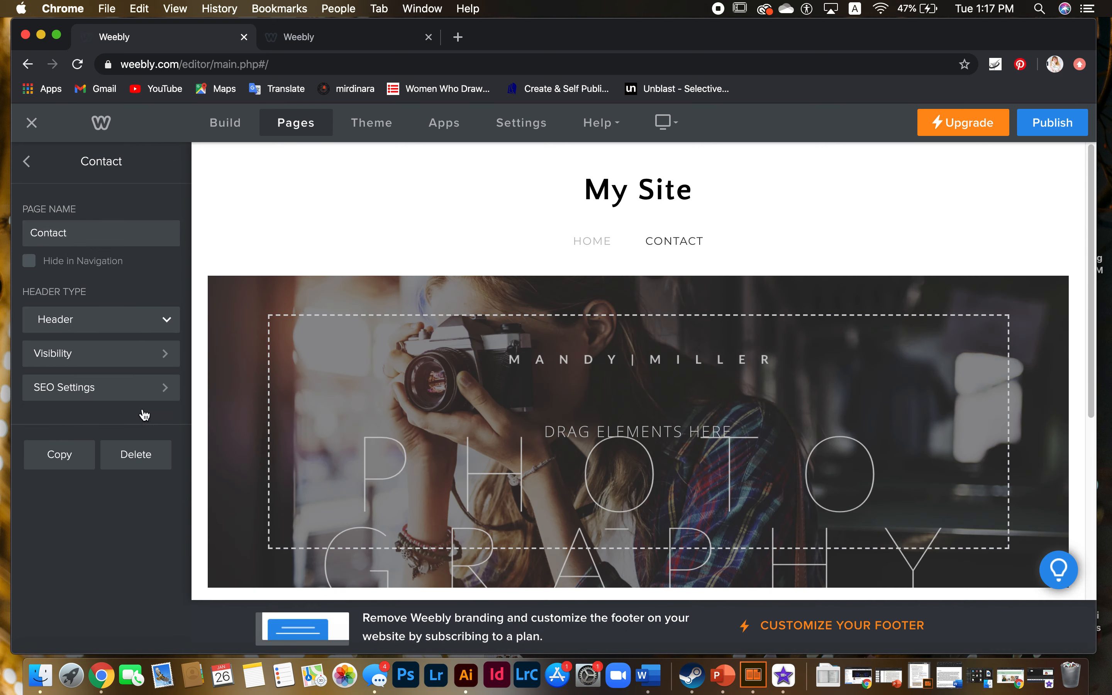
left_click(140, 460)
left_click(598, 400)
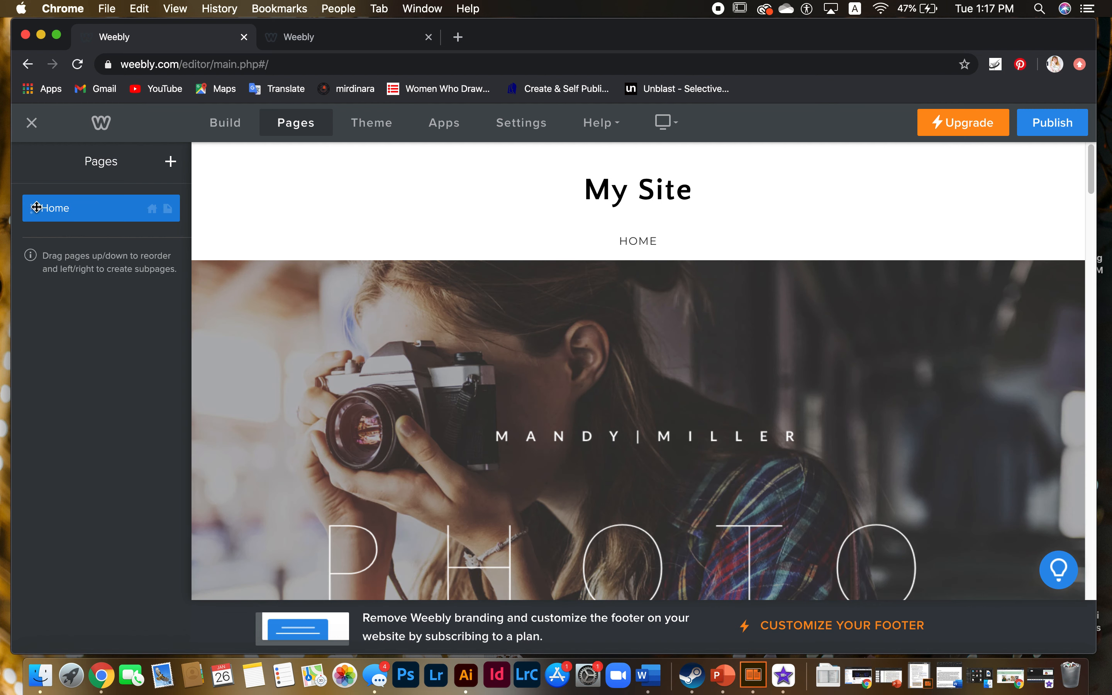
left_click(37, 207)
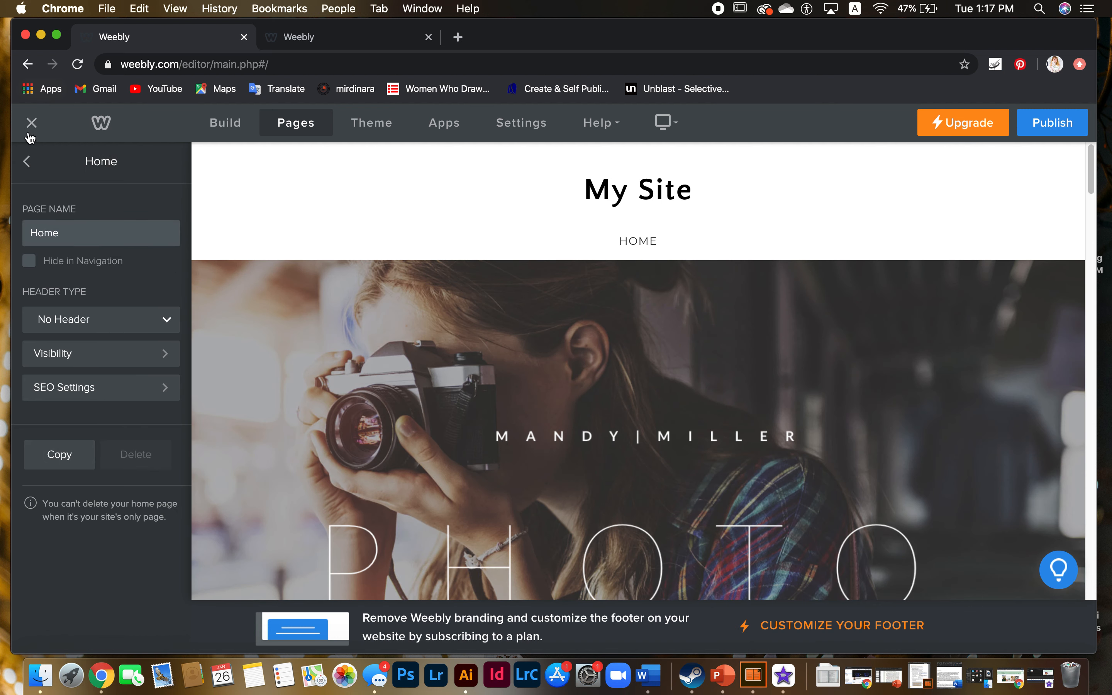
left_click(27, 158)
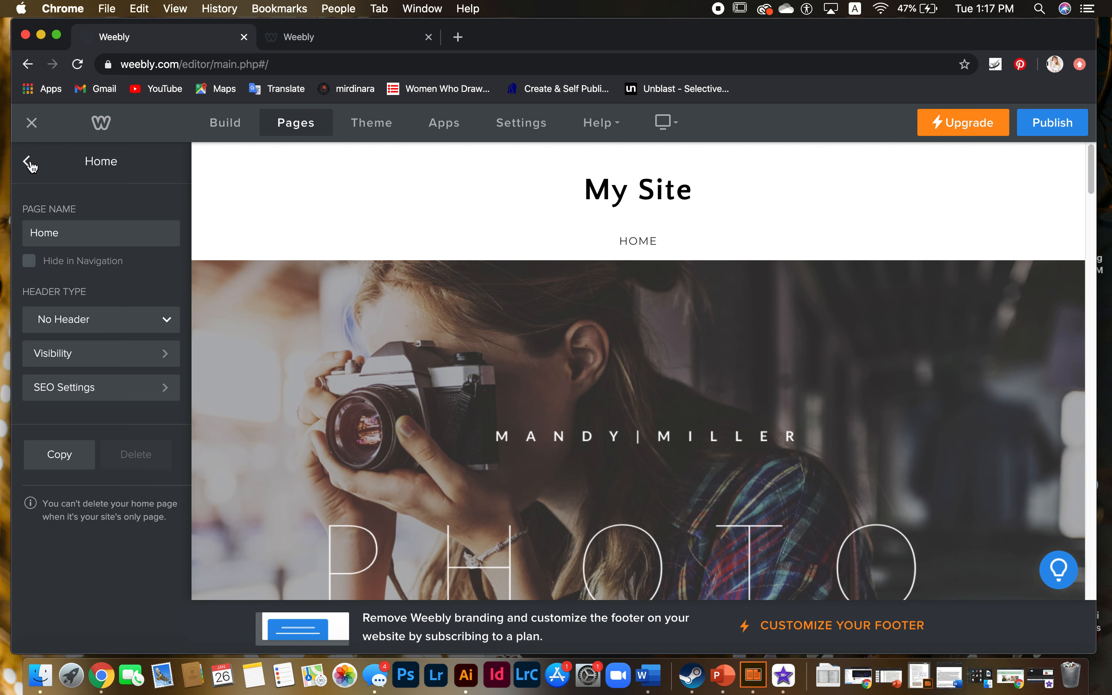
left_click(28, 161)
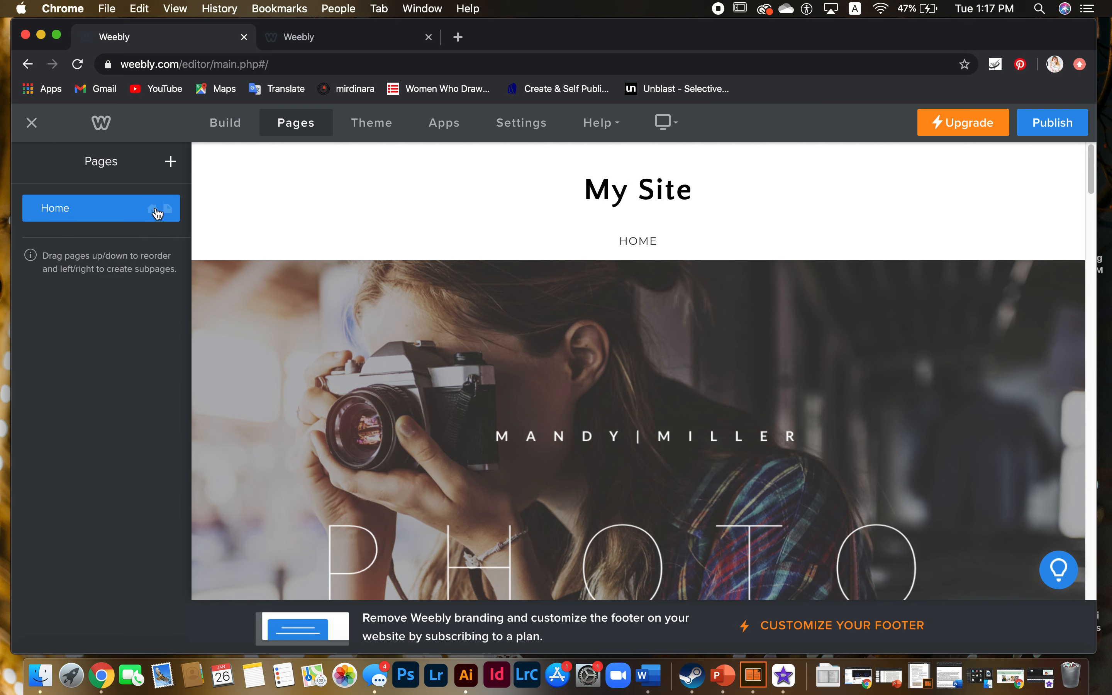
Add standard pages named Artist Statement and Teaching Philosophy.
left_click(171, 159)
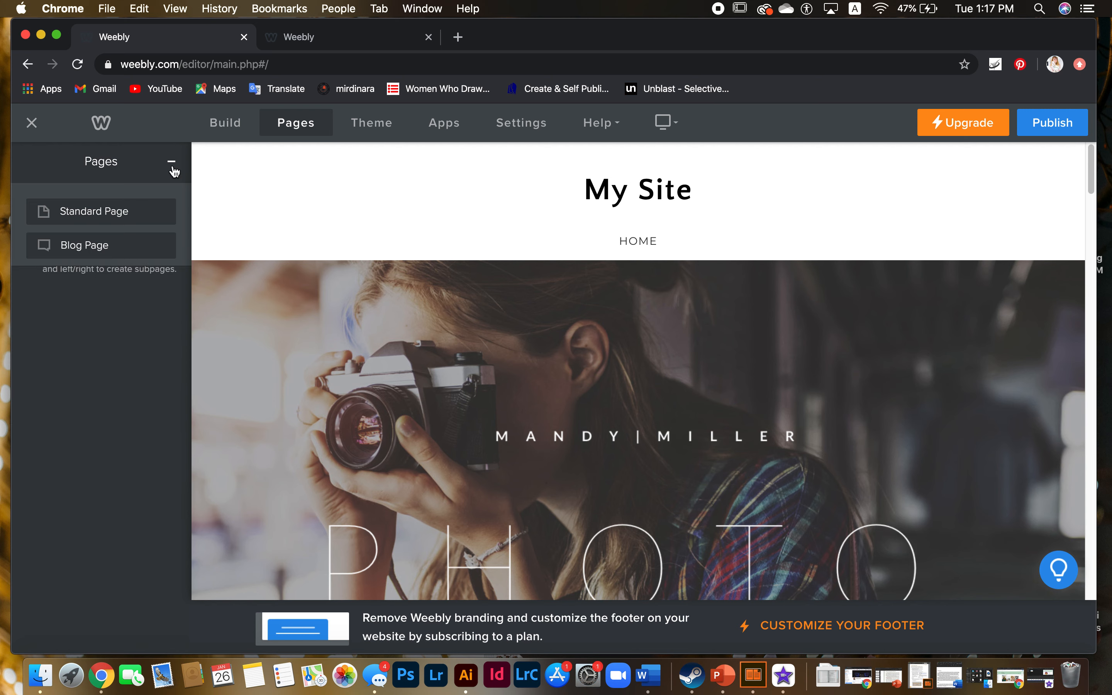
left_click(145, 215)
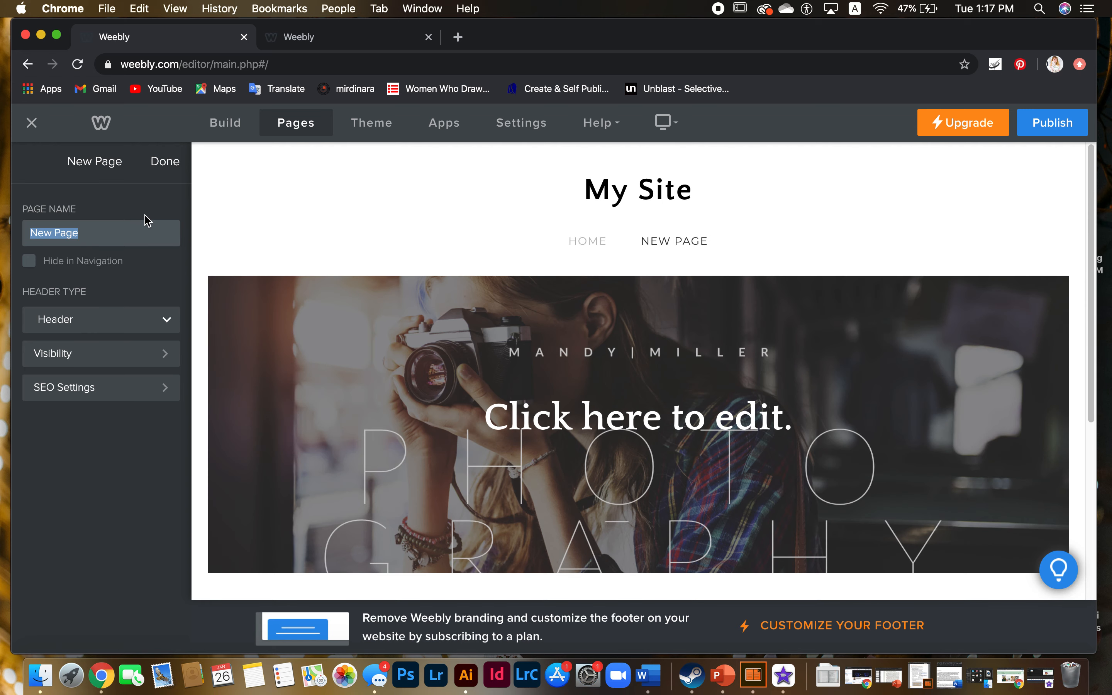
type("Artist Statement")
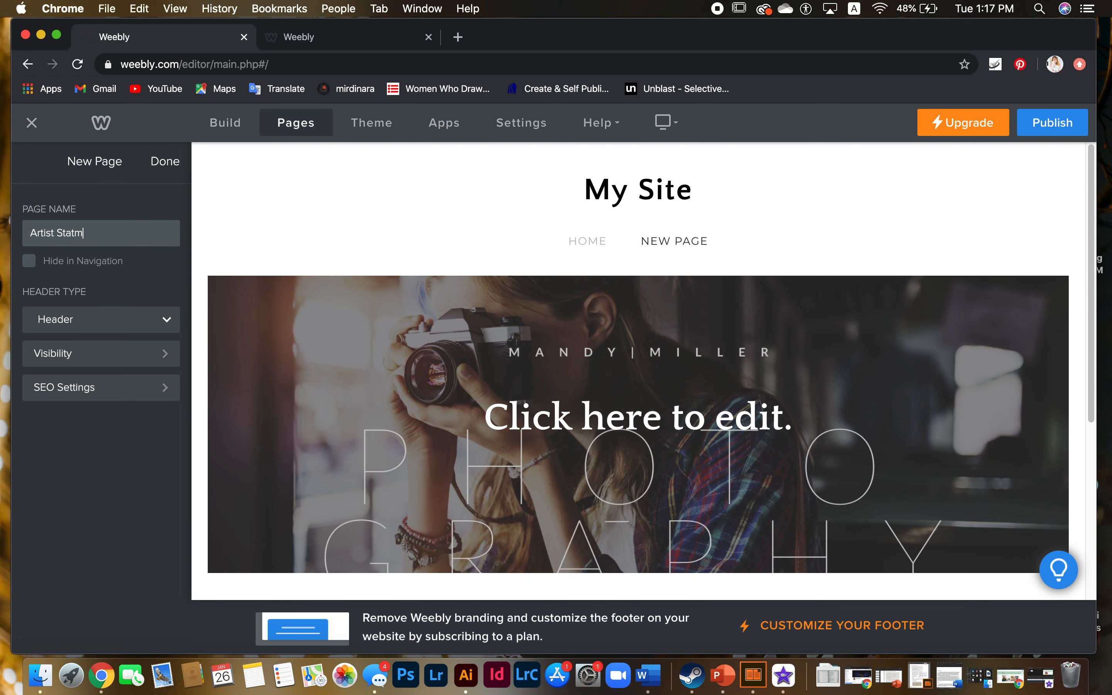
left_click(165, 162)
left_click(171, 162)
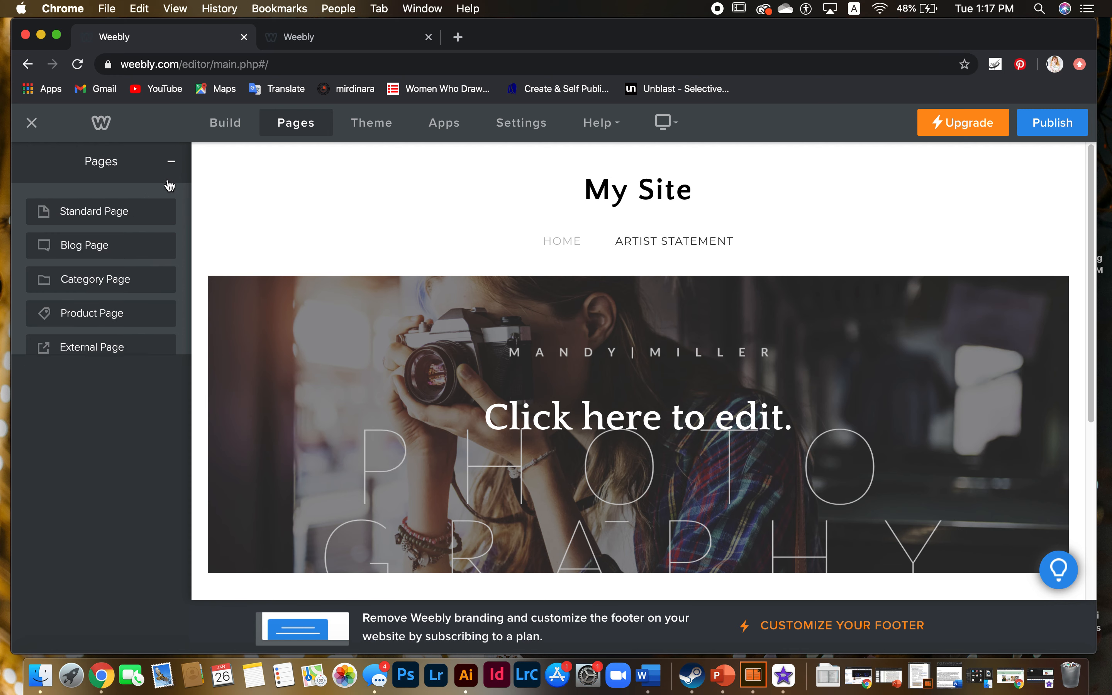
left_click(139, 211)
type("Teaching Philosophy")
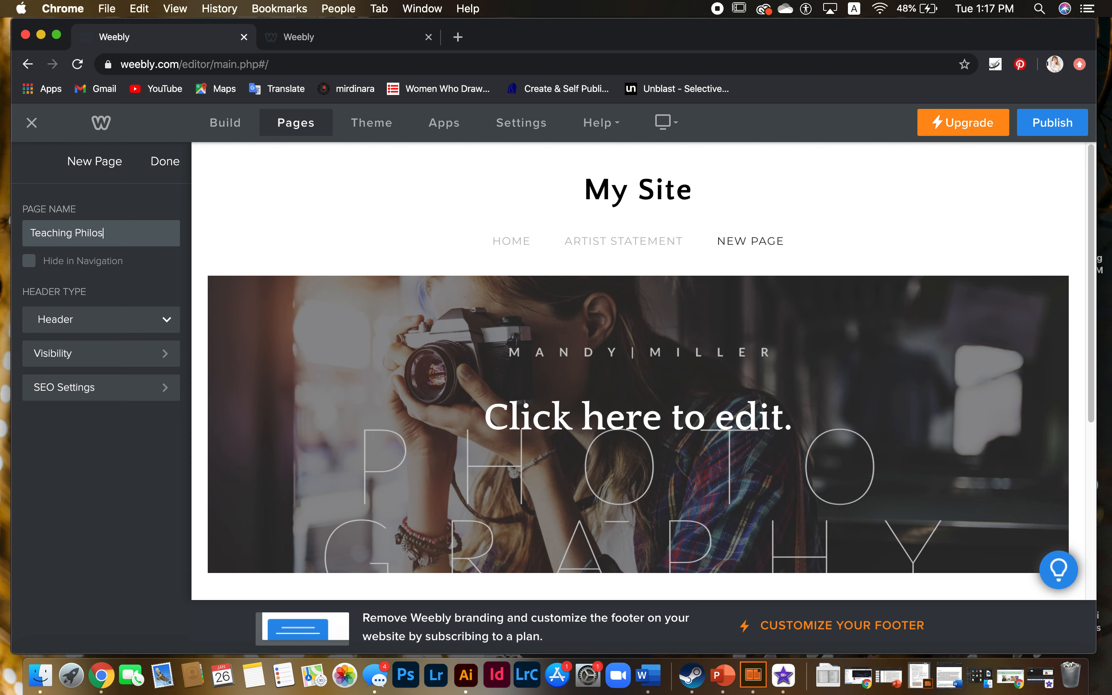
left_click(165, 162)
Add standard pages named Resume and Protfolio.
left_click(171, 161)
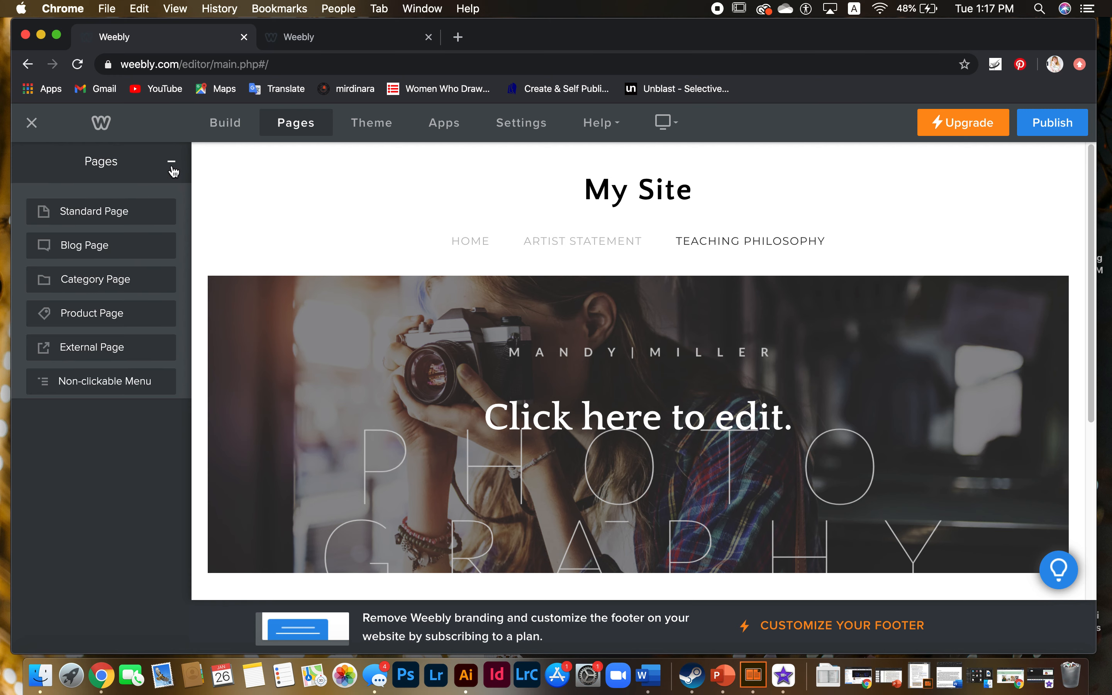
left_click(140, 212)
type("Resume")
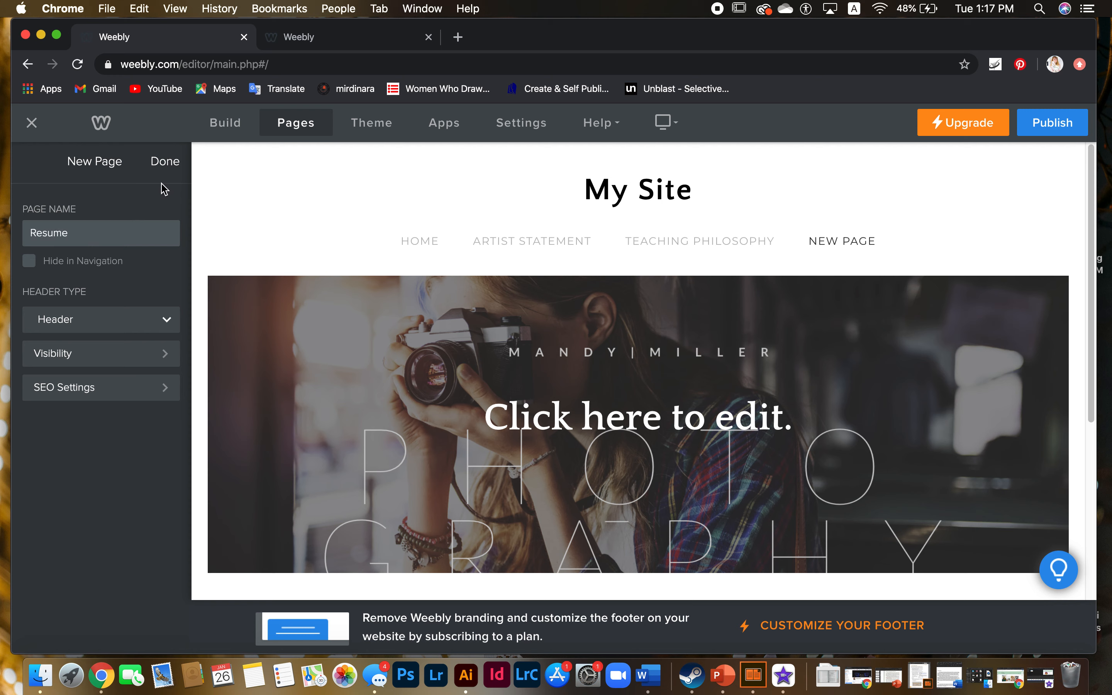
left_click(165, 162)
left_click(172, 161)
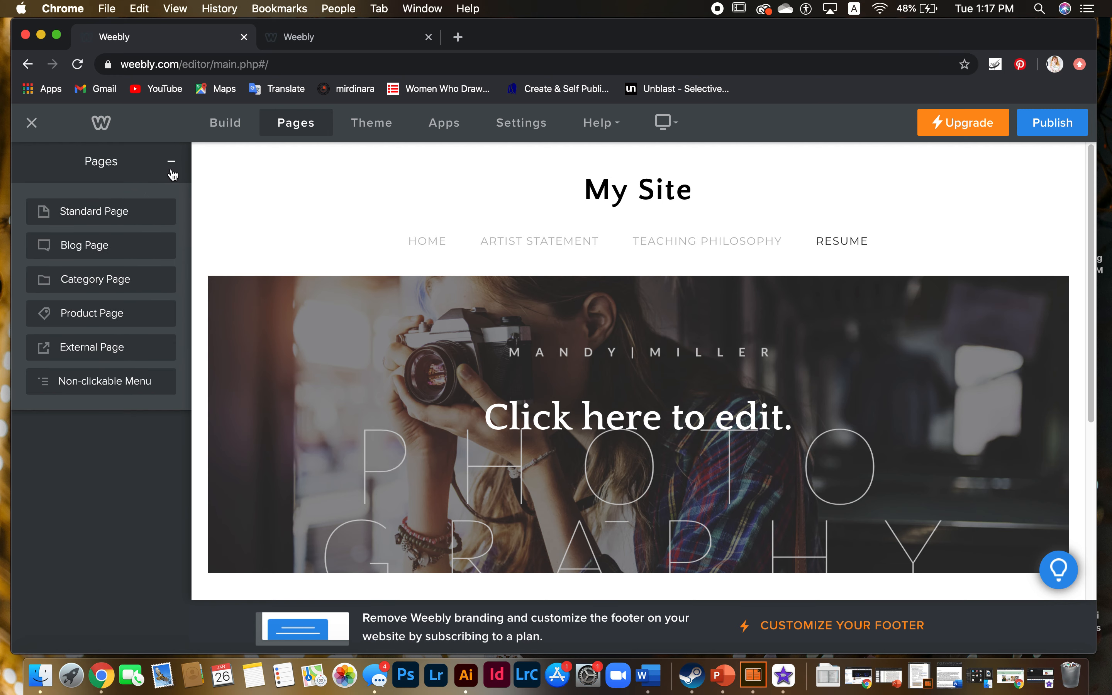
left_click(142, 210)
type("Pr")
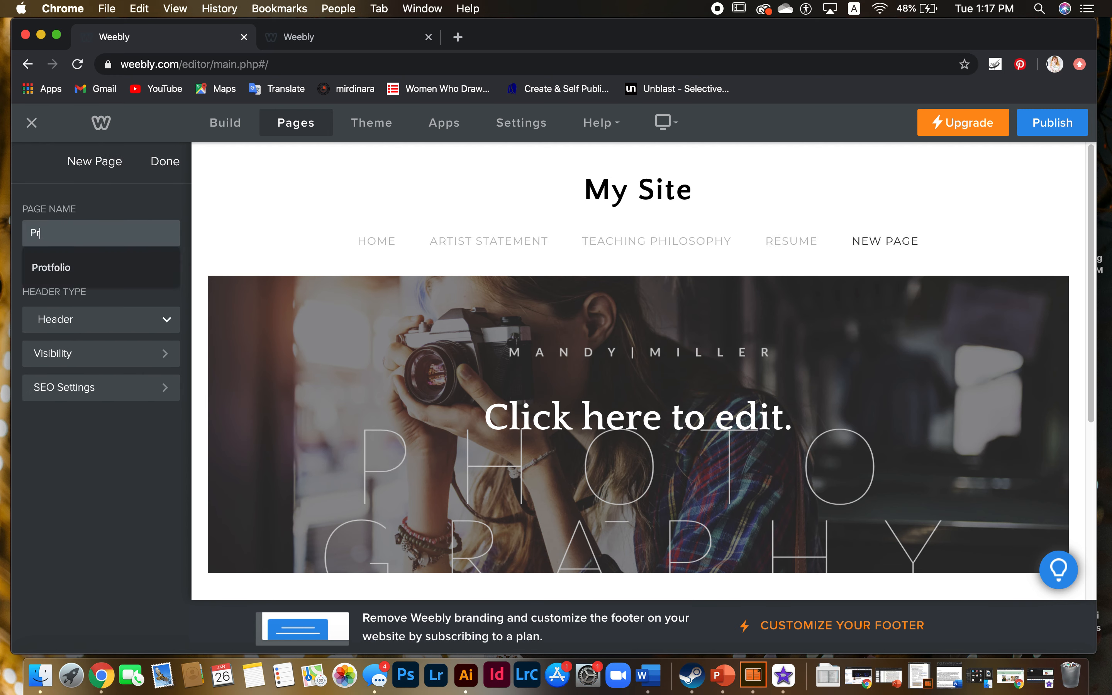
type("otfolio")
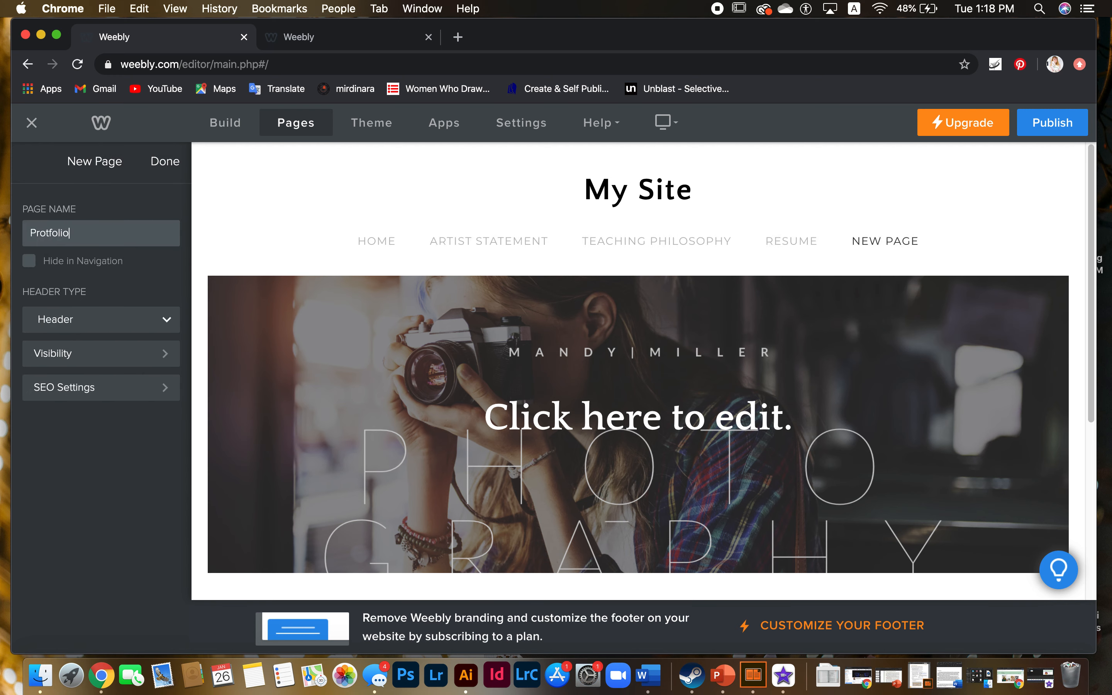
left_click(165, 162)
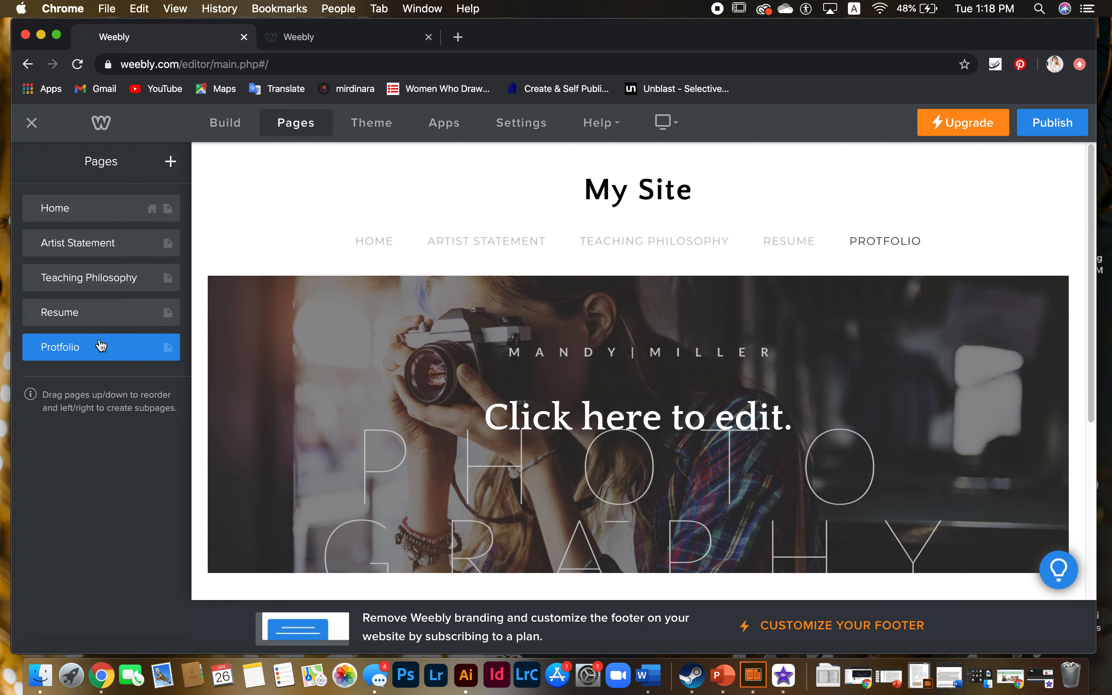
Add a new Home page, move it to the top, and delete the original Home page.
left_click(170, 162)
left_click(146, 210)
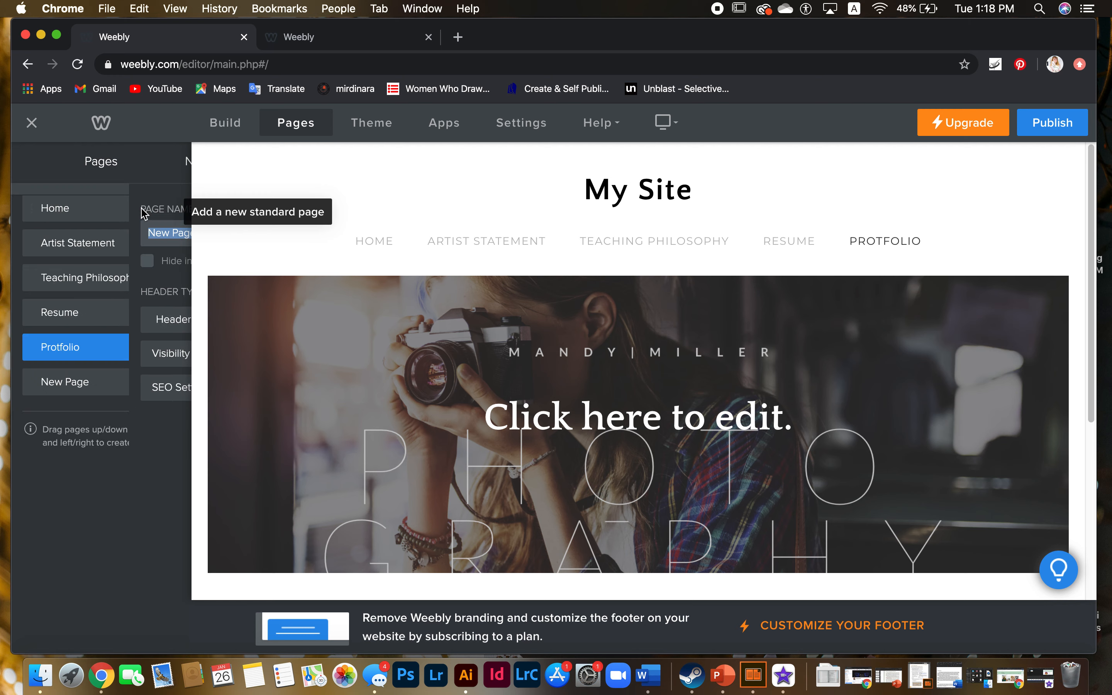
type("Home")
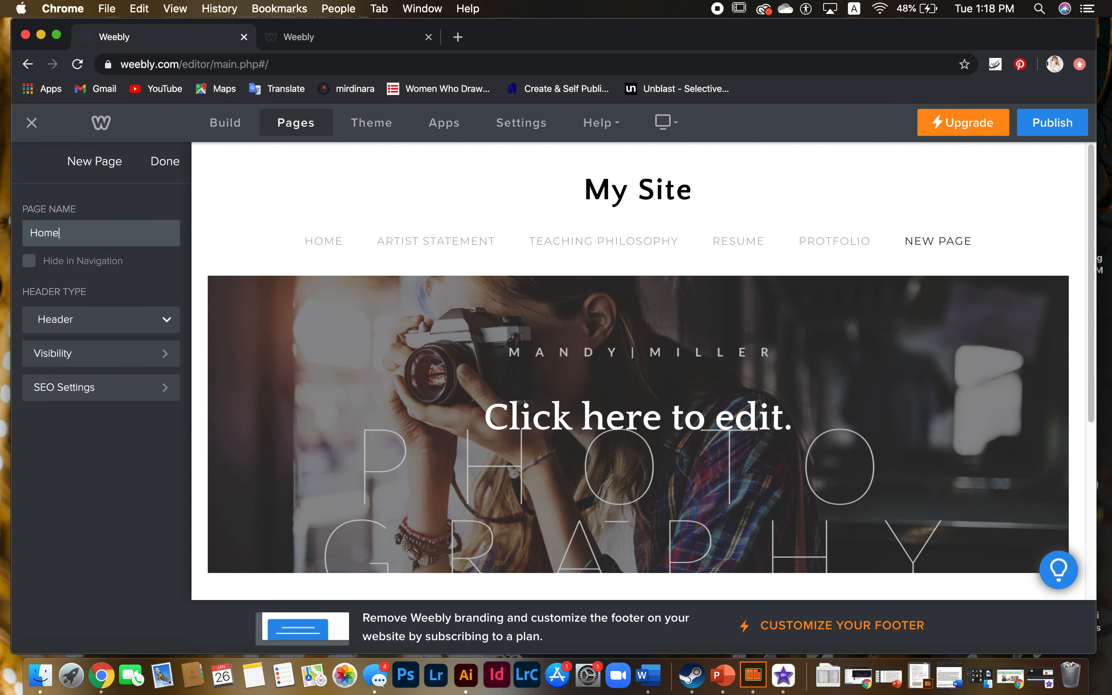
left_click(164, 161)
left_click_drag(84, 394, 85, 242)
left_click(35, 214)
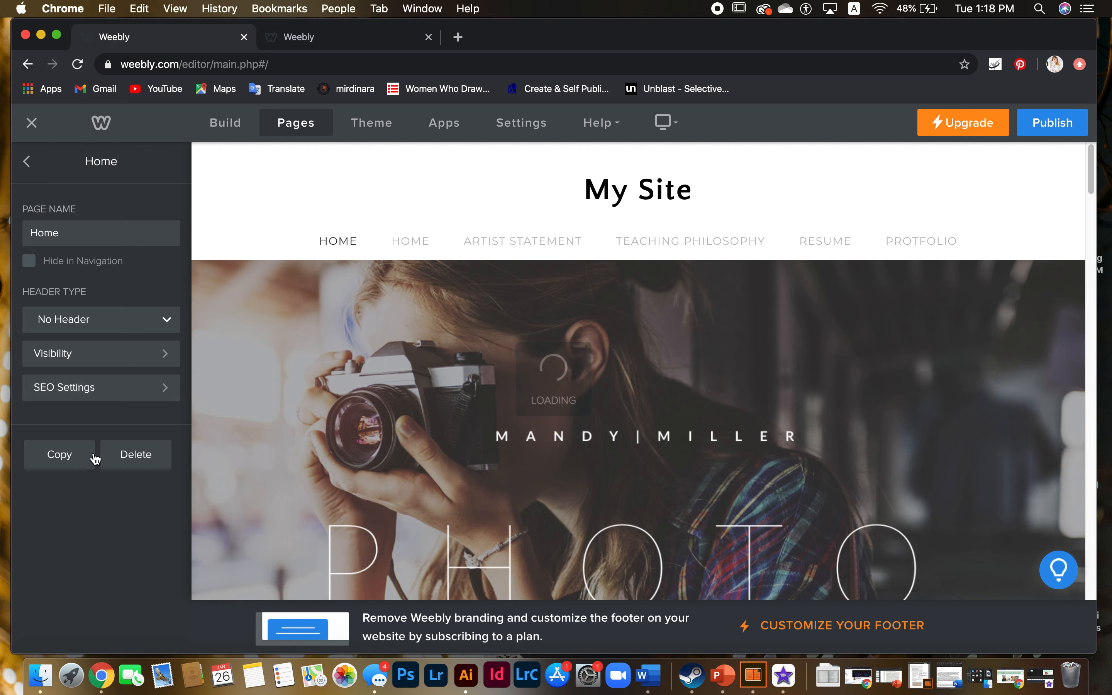
left_click(129, 455)
left_click(630, 397)
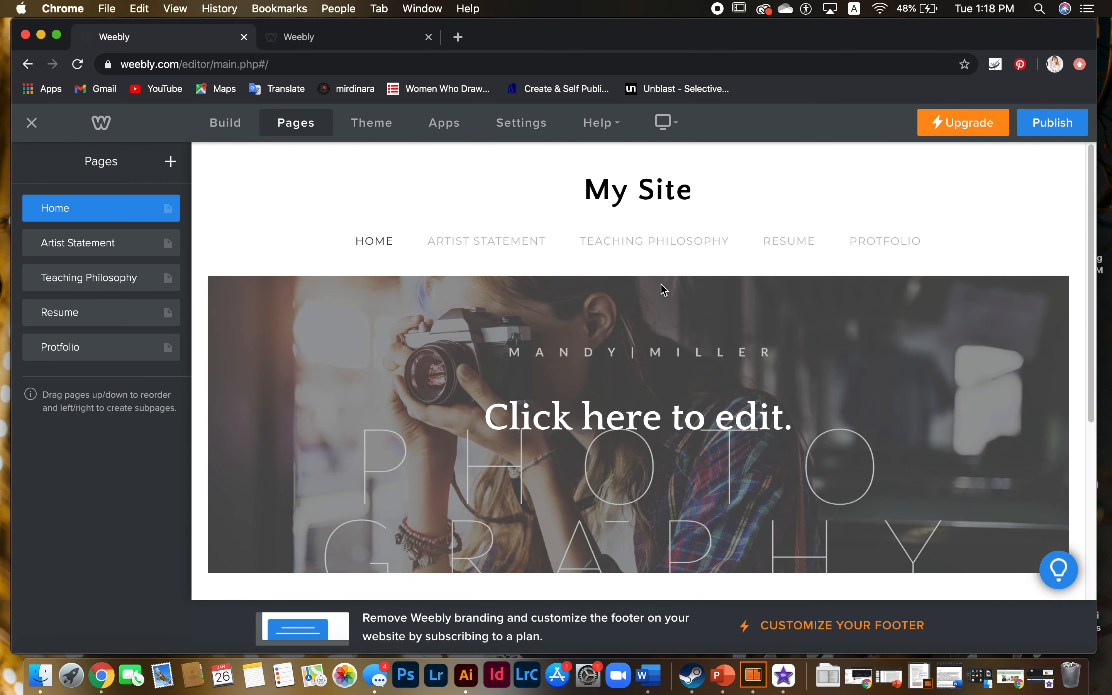
Replace the My Site header title with the site owner's full name.
scroll(663, 289, "down", 6)
scroll(661, 285, "up", 6)
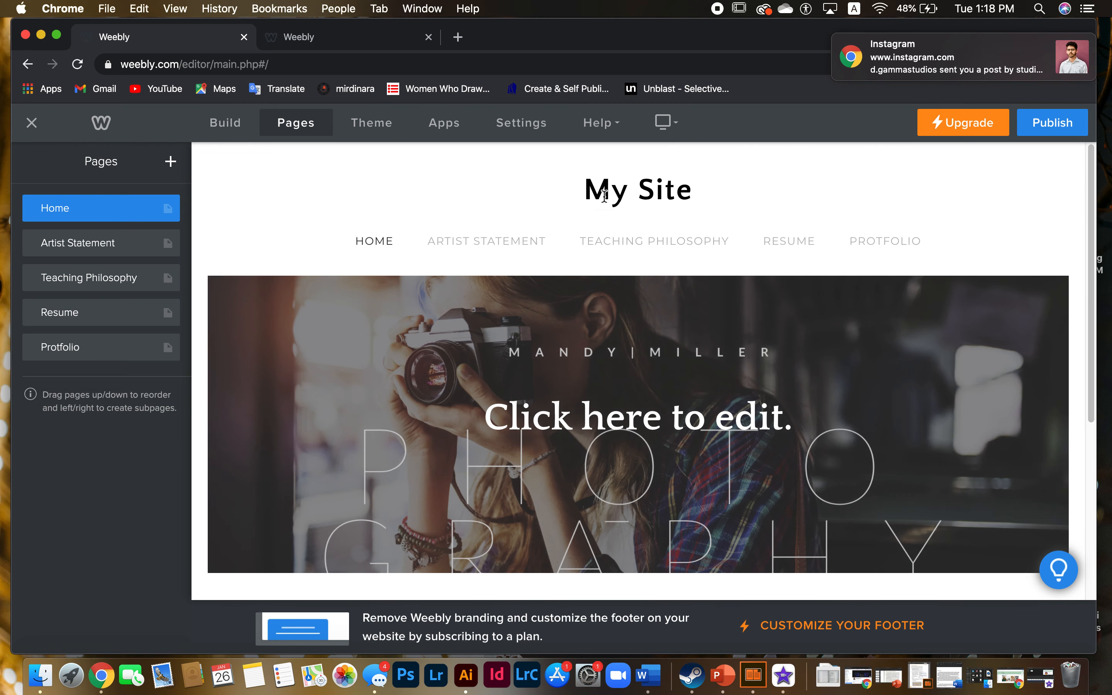
left_click(232, 126)
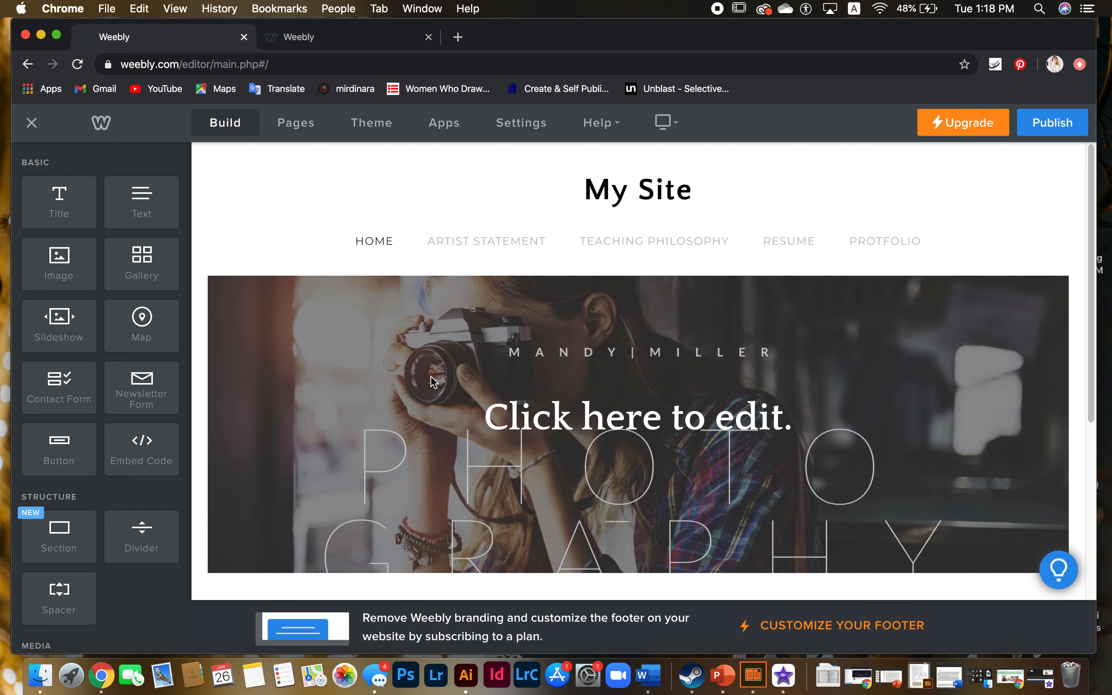
mouse_move(604, 190)
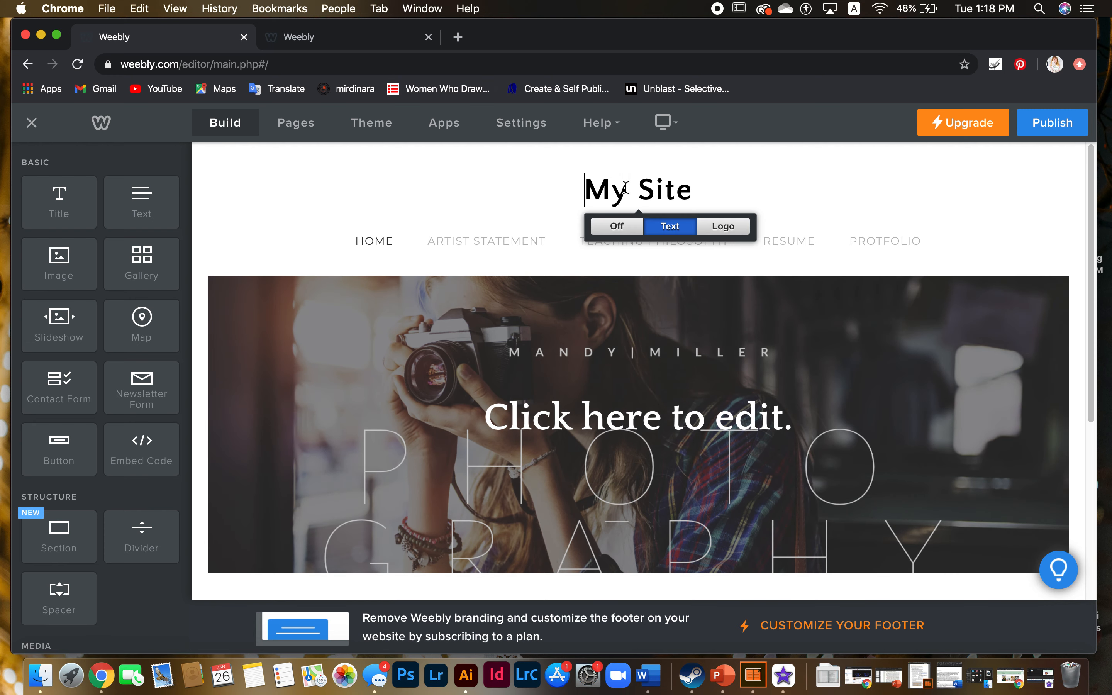
triple_click(621, 188)
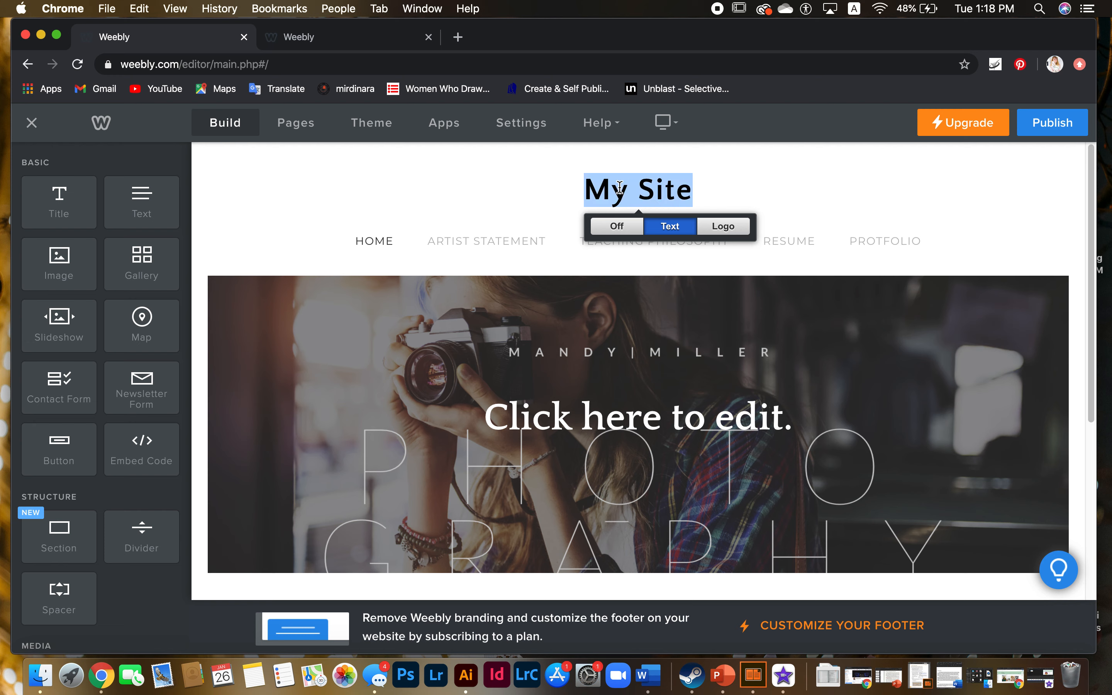
type("Maidie Clowers")
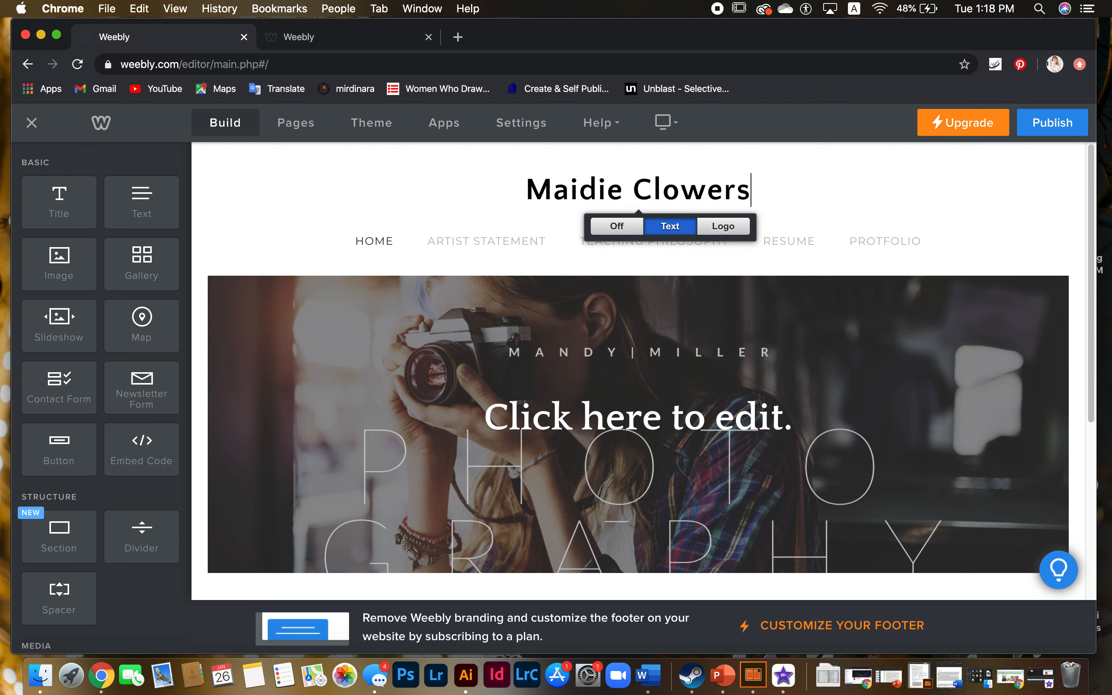
Try the Logo and Off title options, then keep the title displayed as Text.
left_click(723, 227)
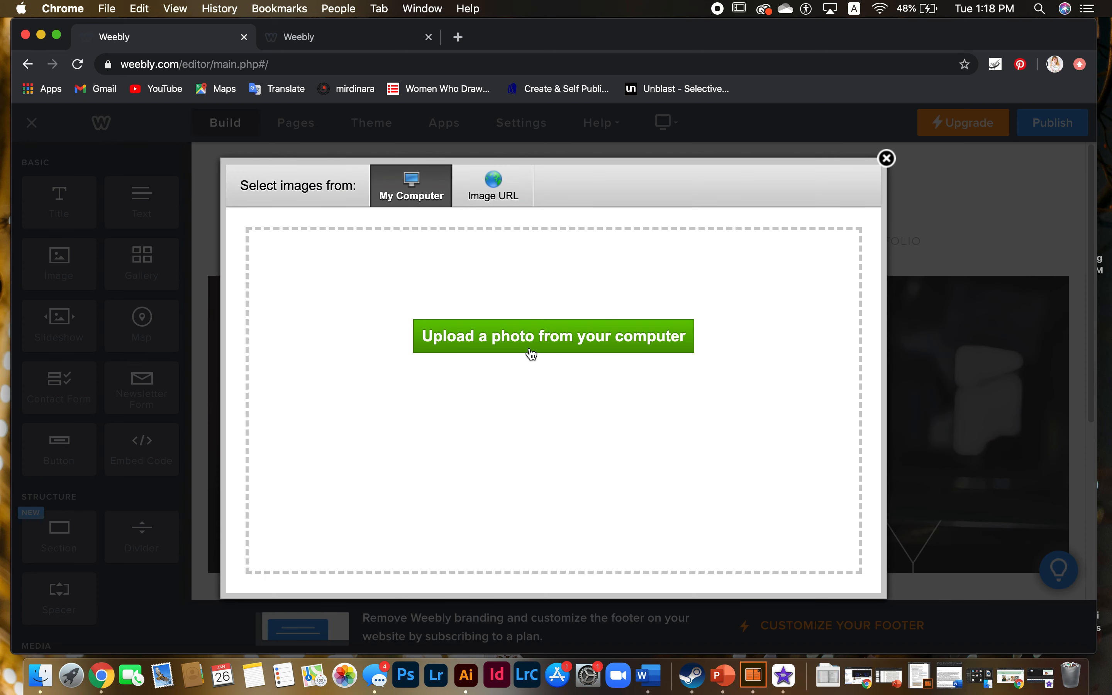
left_click(888, 159)
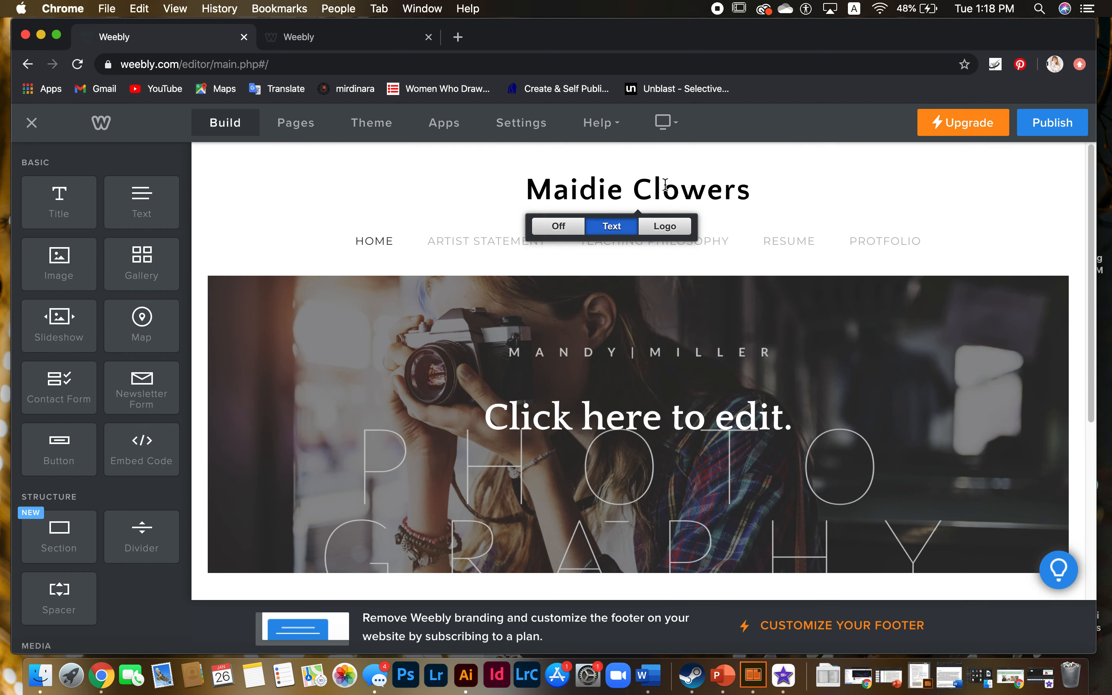
left_click(556, 226)
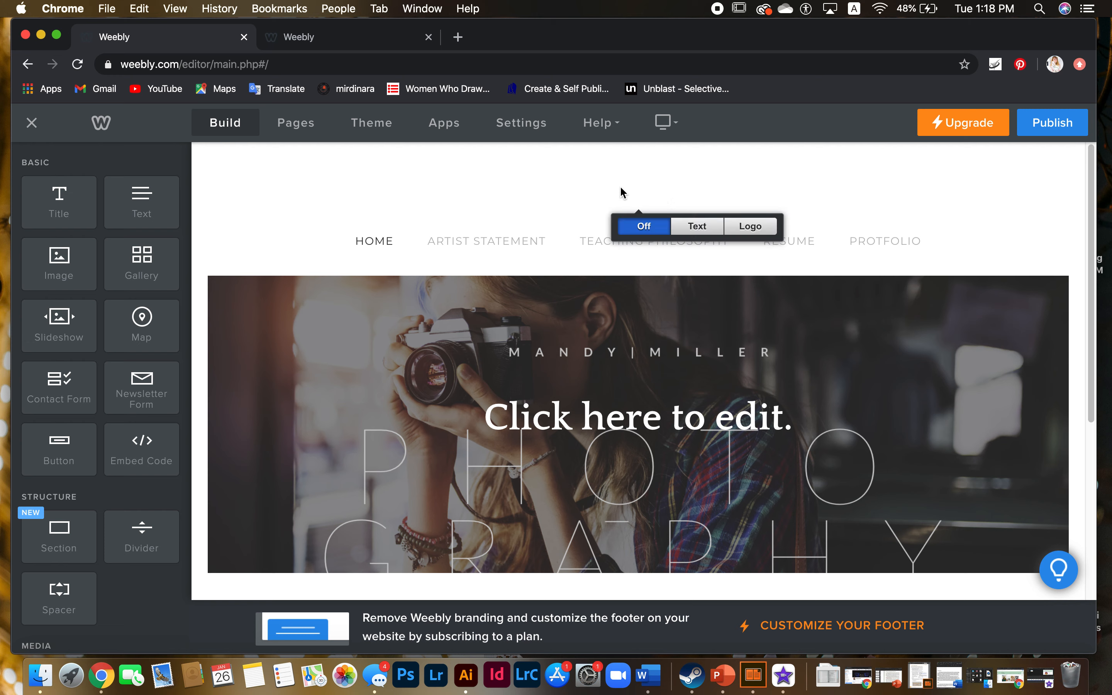
left_click(708, 229)
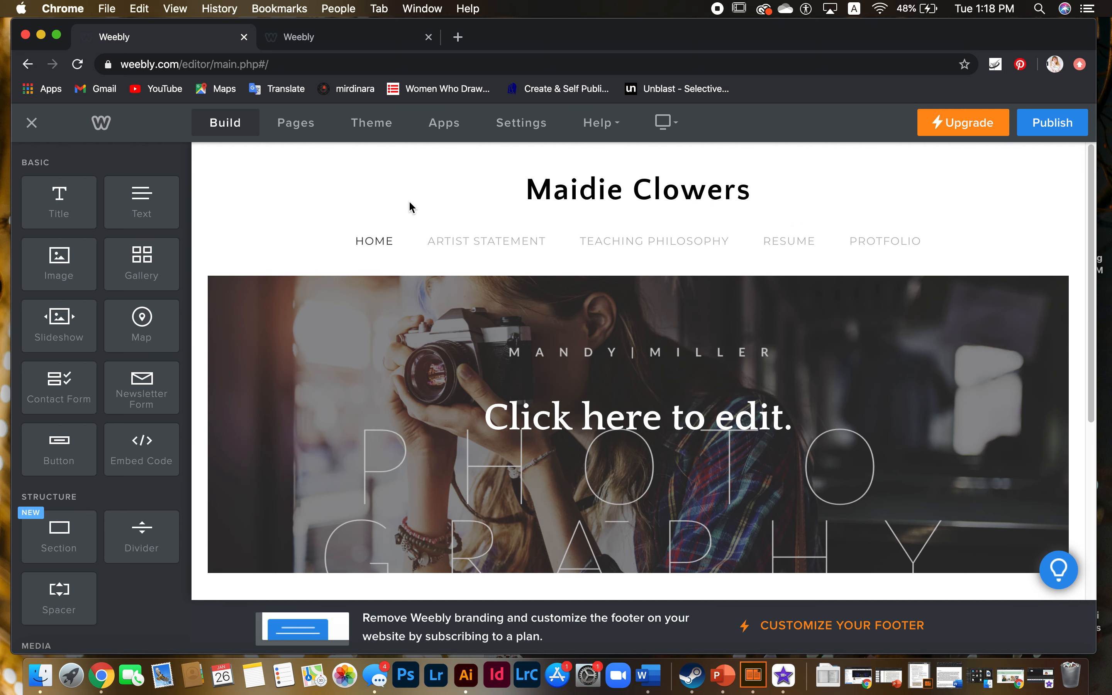
scroll(378, 206, "down", 1)
Delete the header's 'Click here to edit.' text, then request a replacement header layout.
scroll(378, 206, "down", 5)
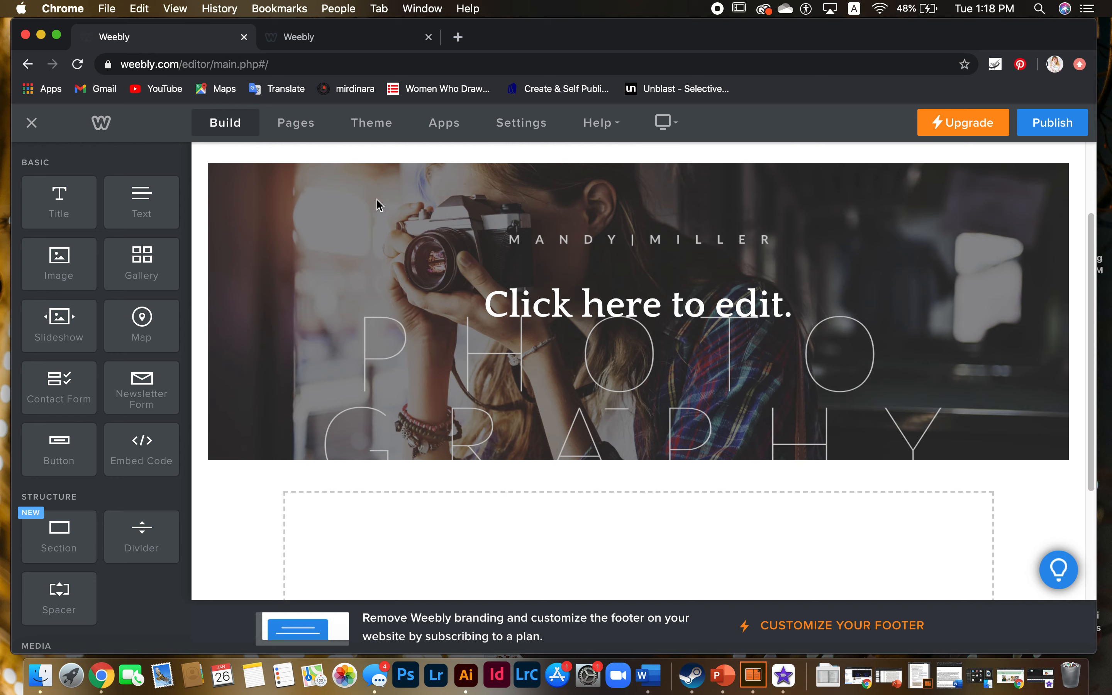
scroll(377, 206, "up", 4)
scroll(377, 206, "up", 2)
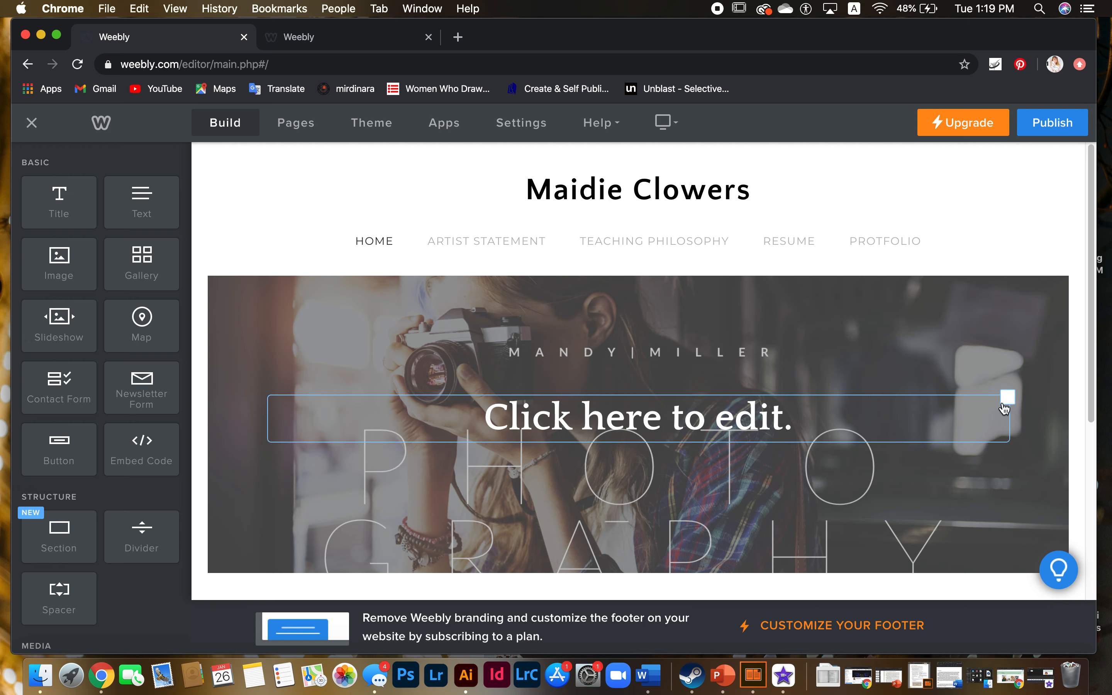
left_click(1007, 398)
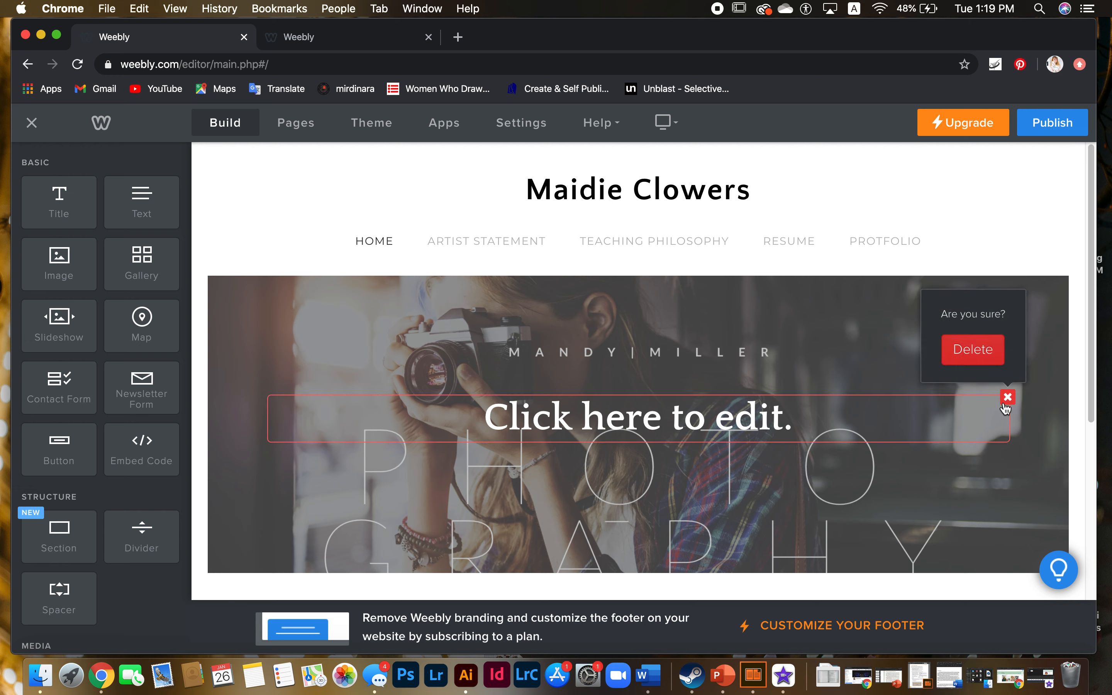
left_click(973, 349)
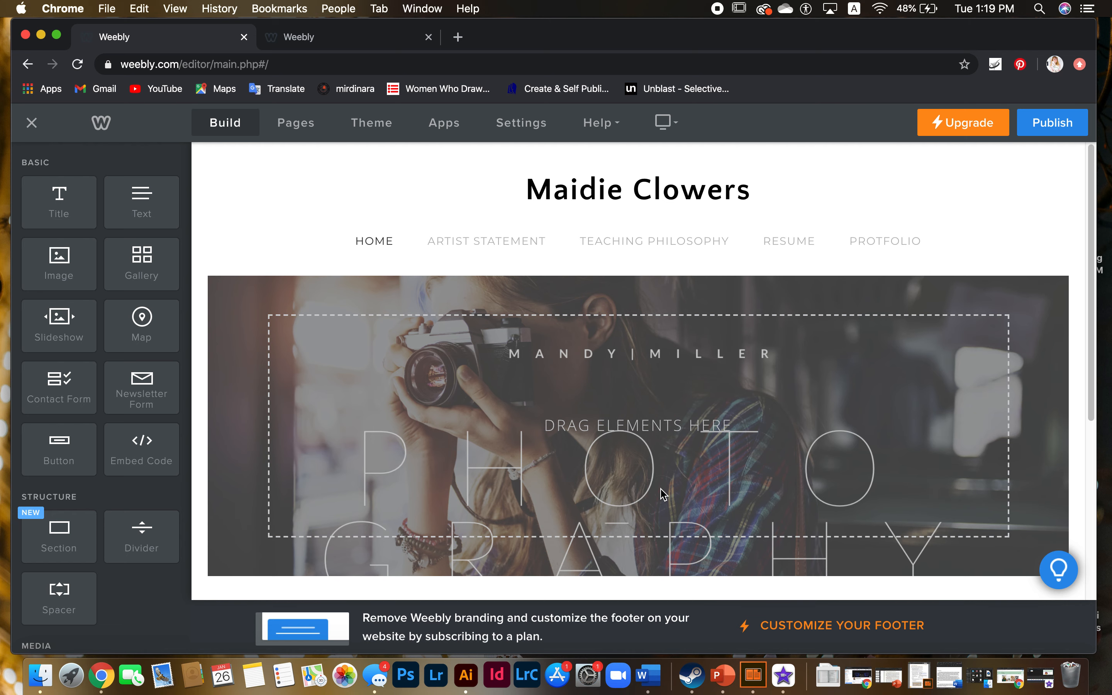
left_click(528, 392)
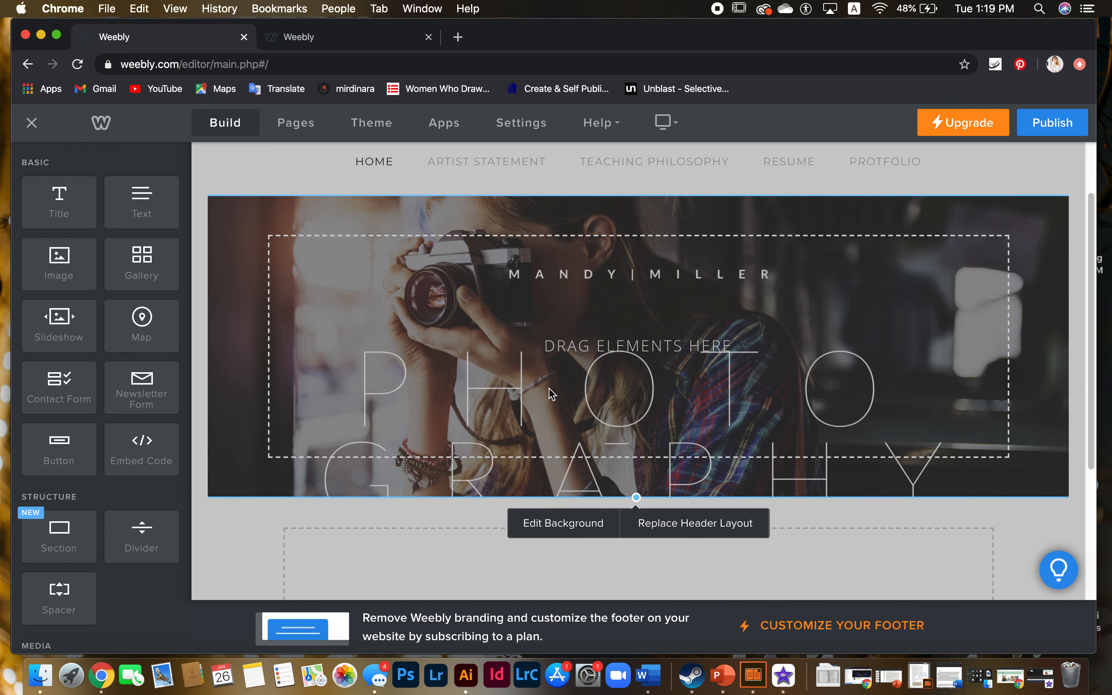
left_click(684, 529)
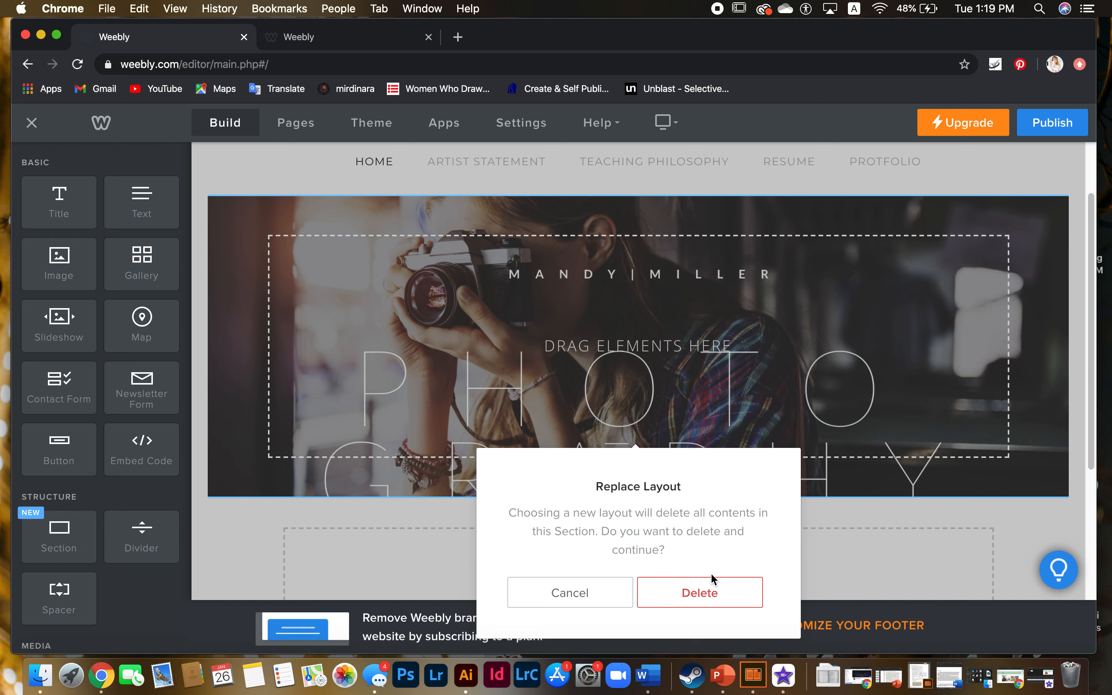
Delete the header's photography contents and dismiss the layout chooser.
left_click(702, 593)
scroll(669, 481, "down", 5)
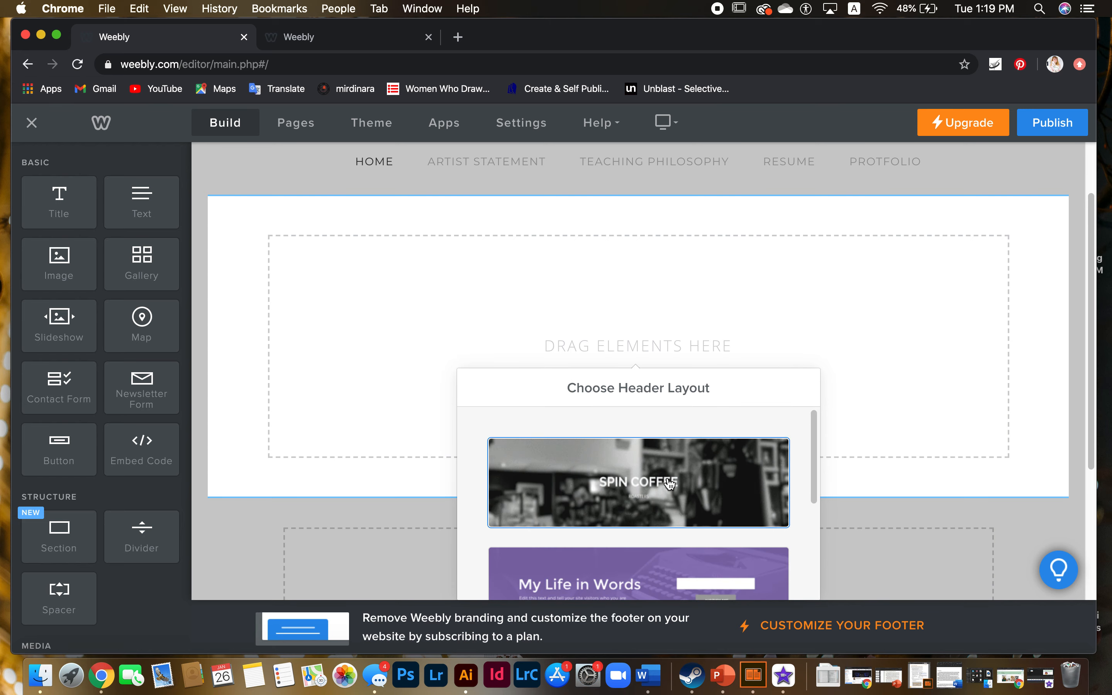
scroll(667, 475, "down", 3)
scroll(667, 477, "up", 5)
left_click(638, 294)
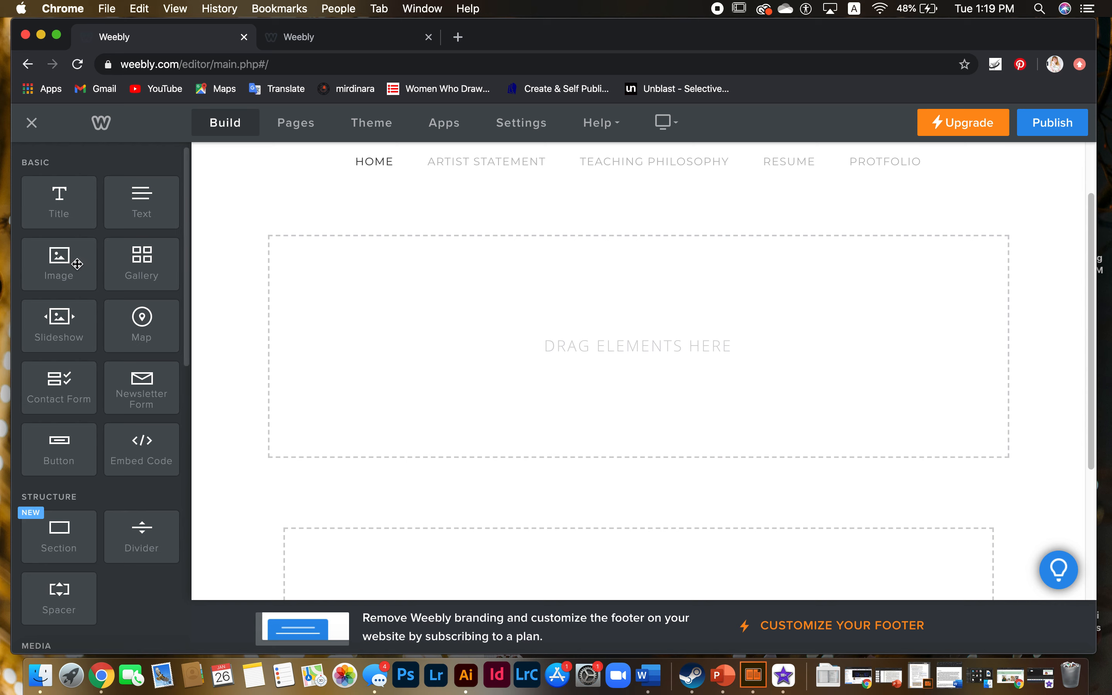
Add an Image block to the header and upload IMG_5997 (1).jpeg from the computer.
left_click_drag(80, 268, 401, 328)
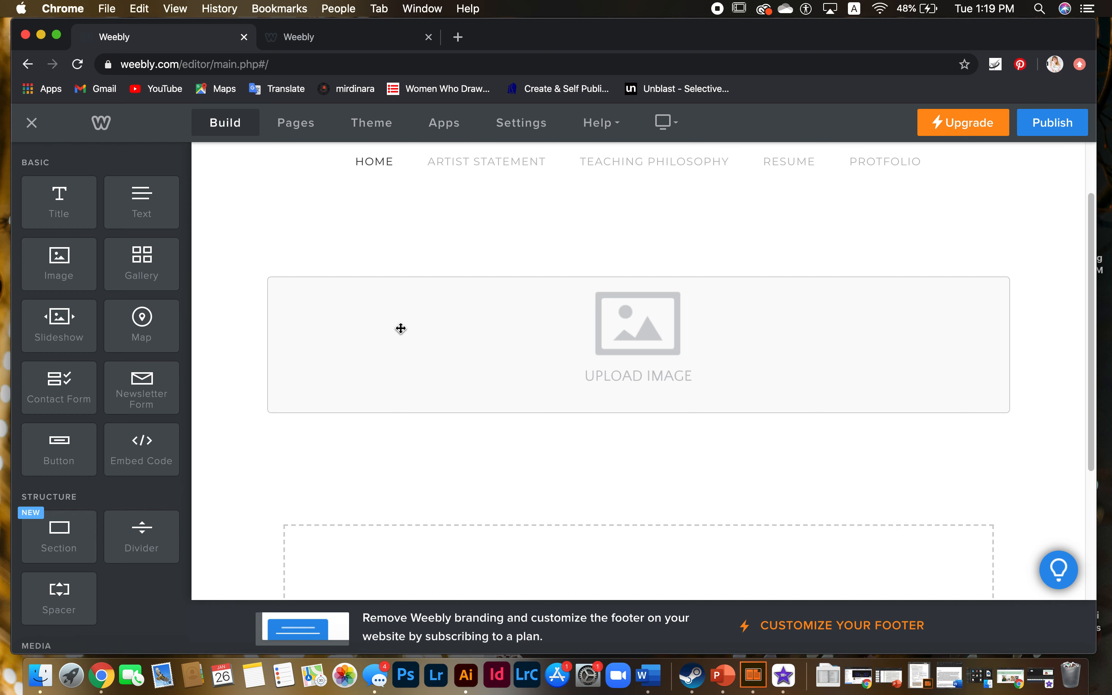
scroll(401, 328, "up", 3)
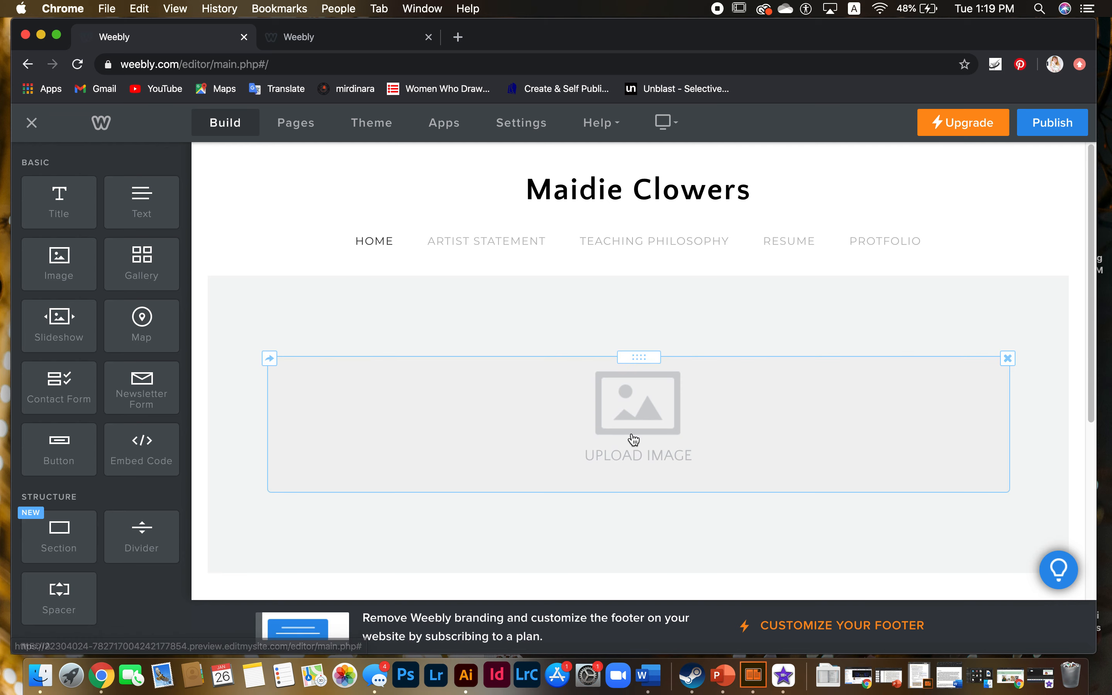
left_click(622, 432)
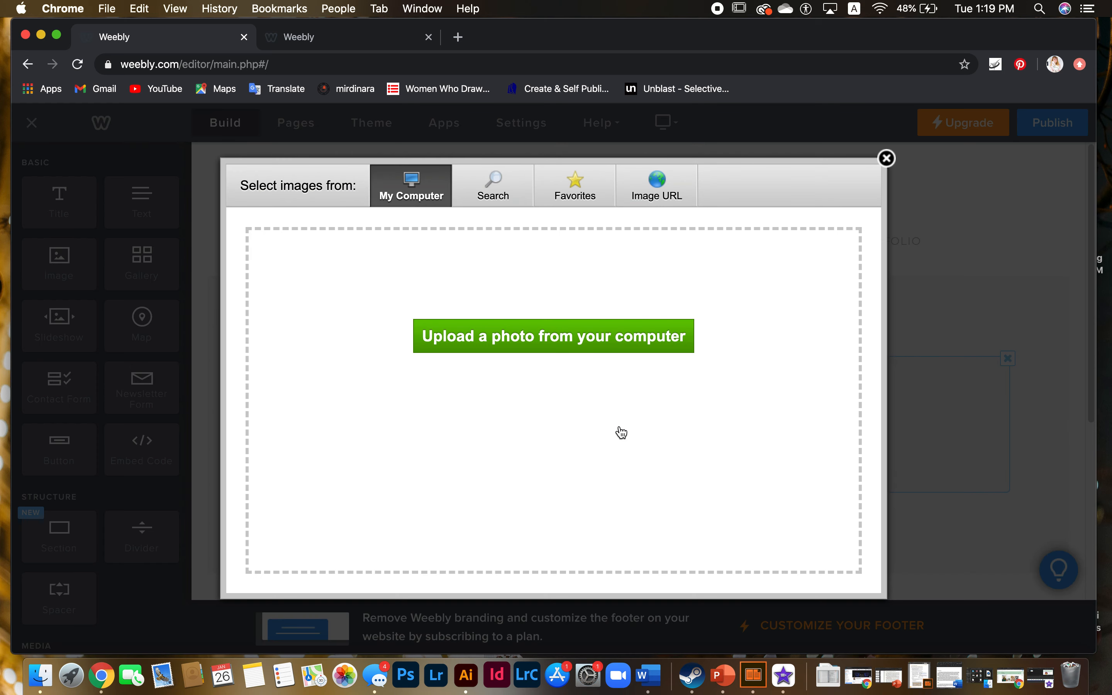
left_click(600, 345)
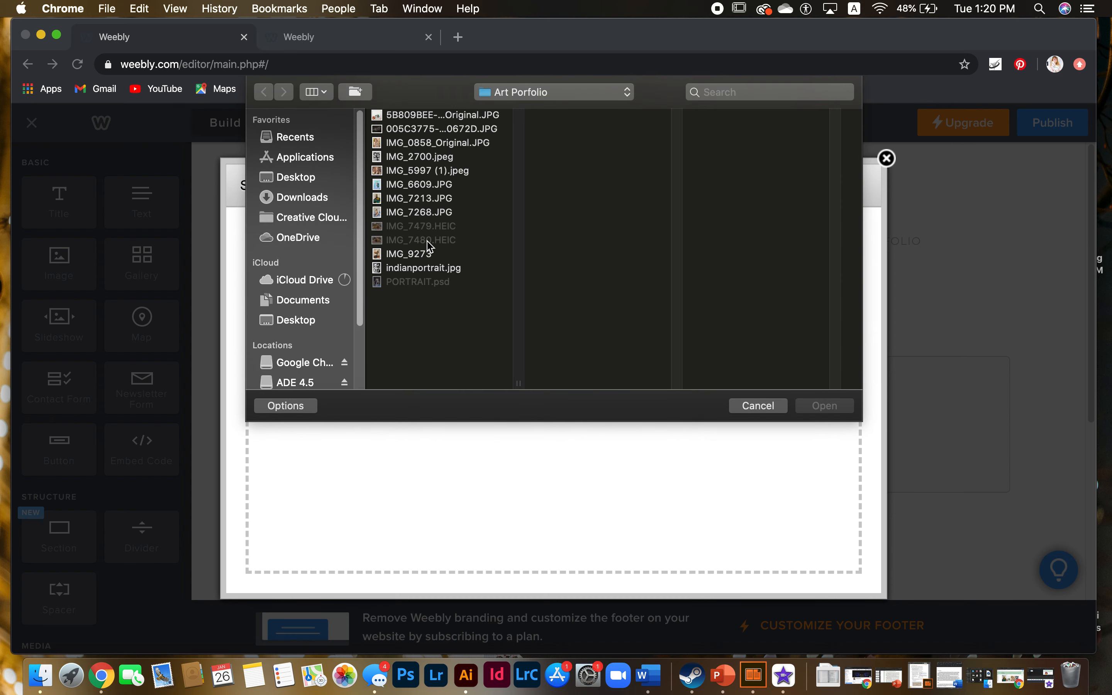
left_click(444, 171)
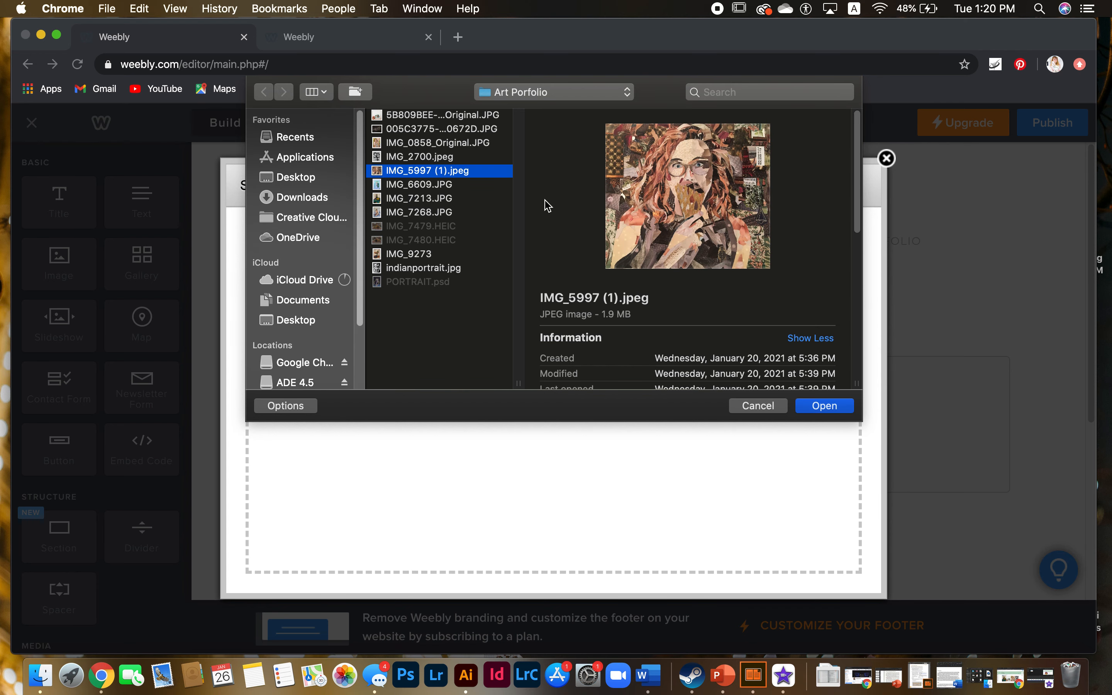
left_click(822, 408)
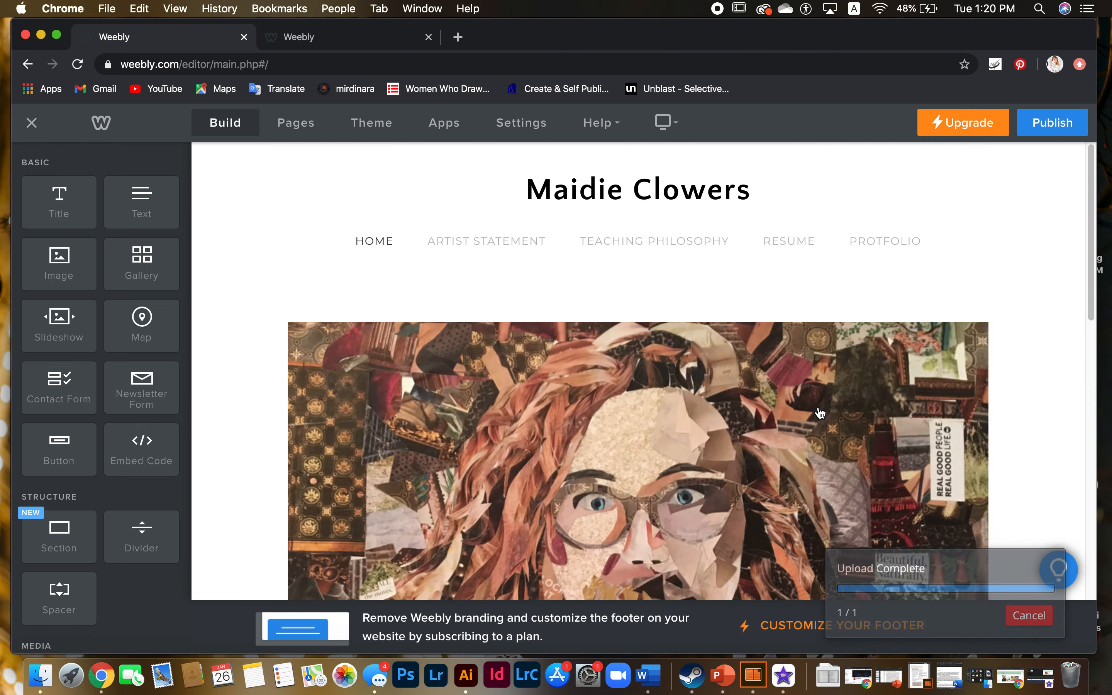
scroll(820, 413, "down", 5)
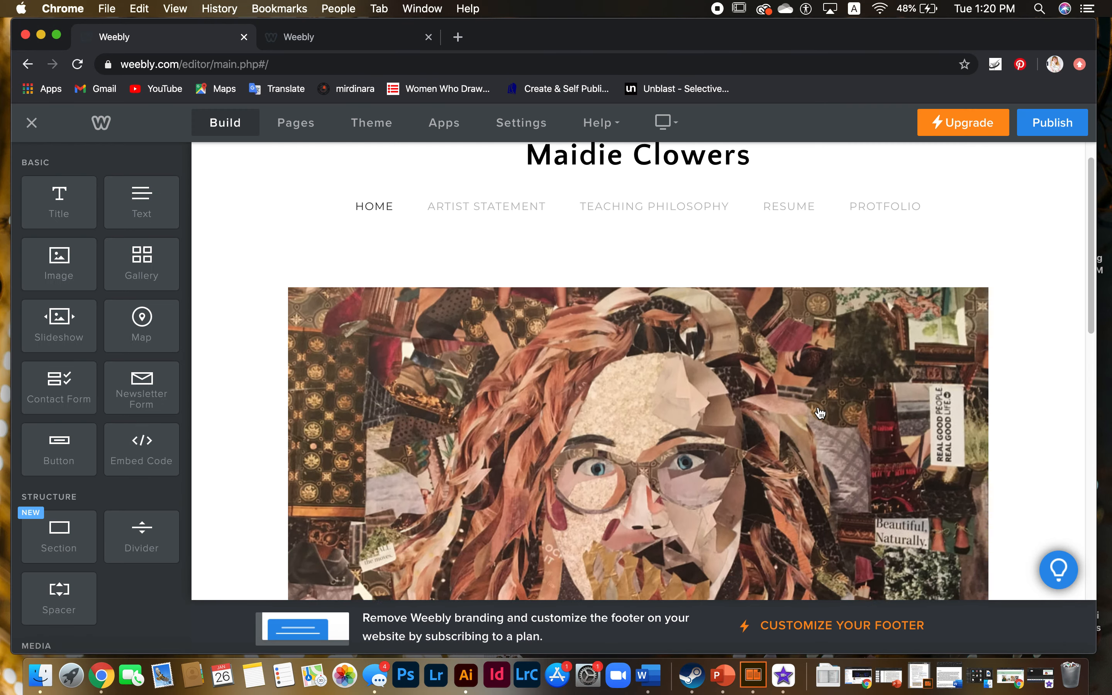
scroll(820, 413, "down", 6)
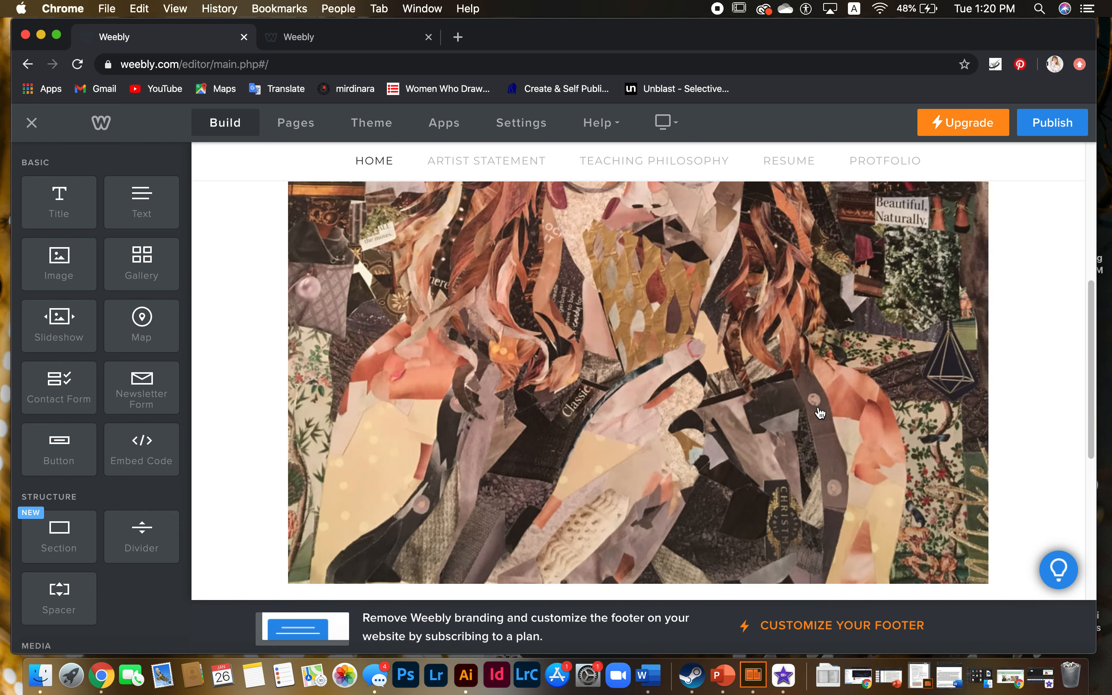
scroll(821, 413, "down", 3)
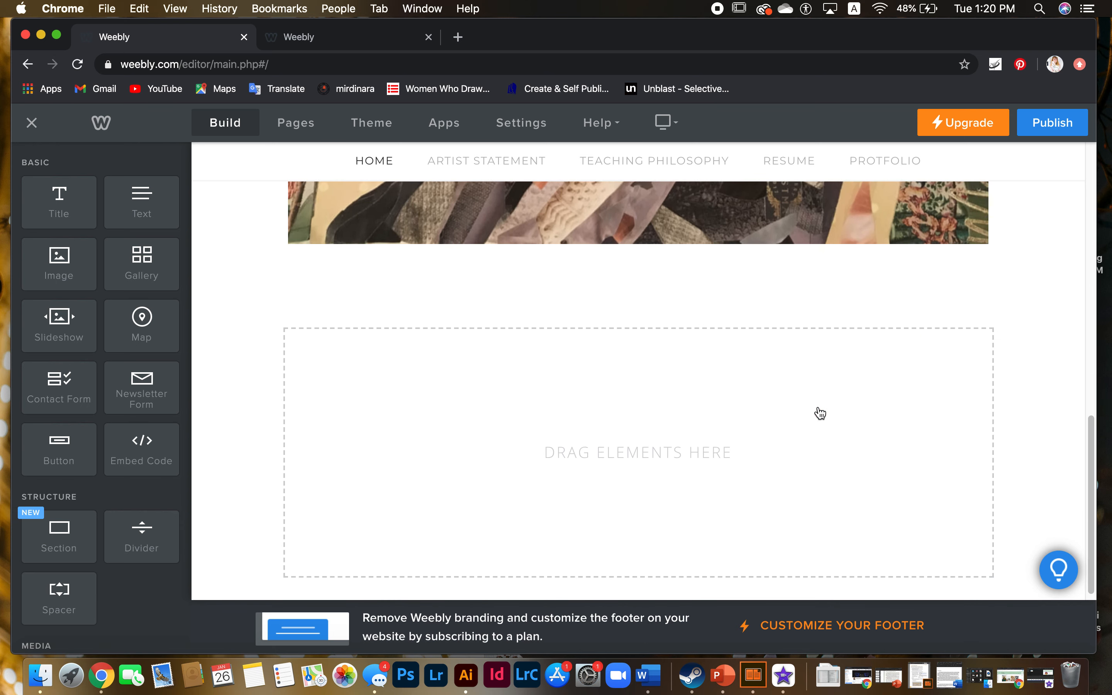
Add a text block below the portrait containing 'Insert your text he'.
left_click_drag(139, 212, 387, 401)
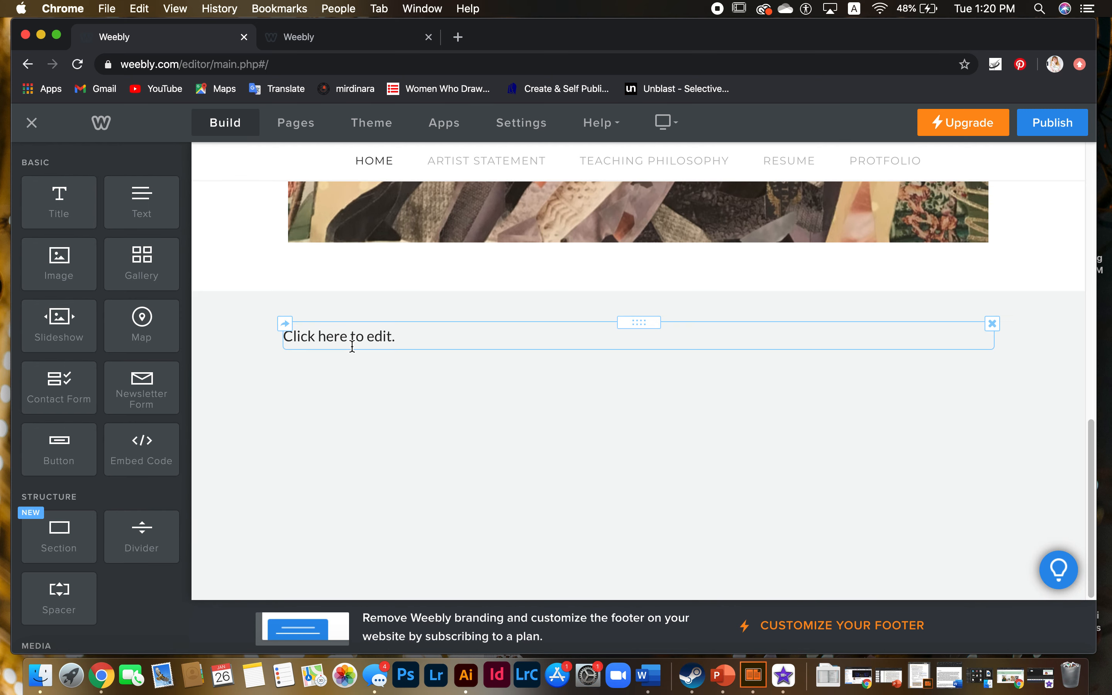
left_click(353, 345)
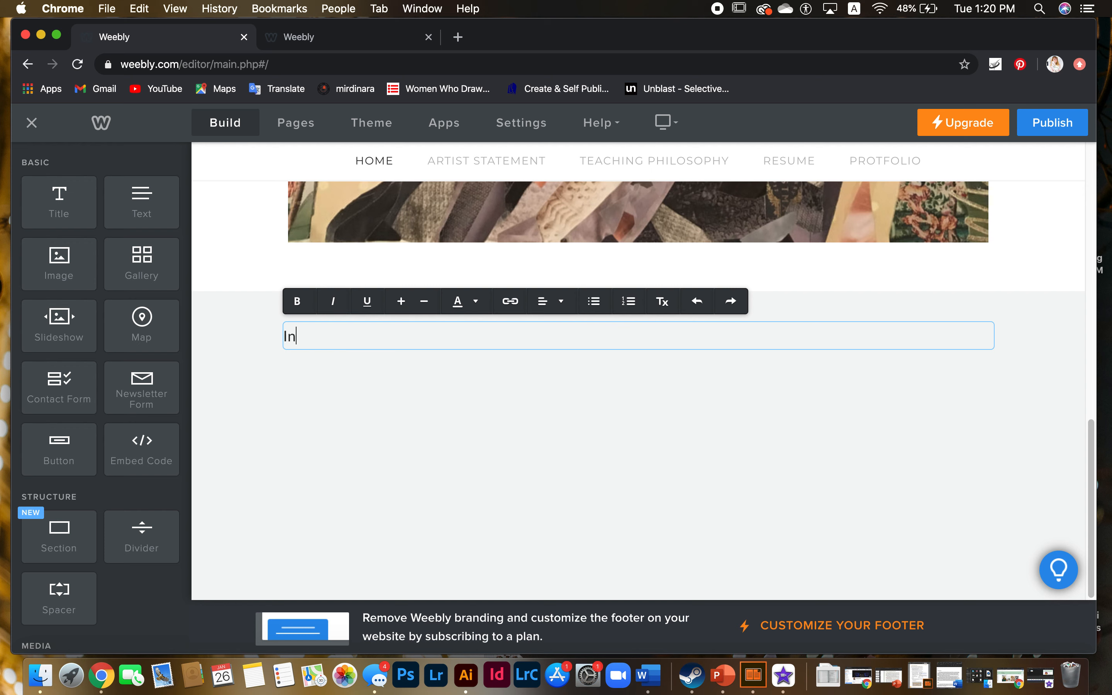
type("Insert your text here!")
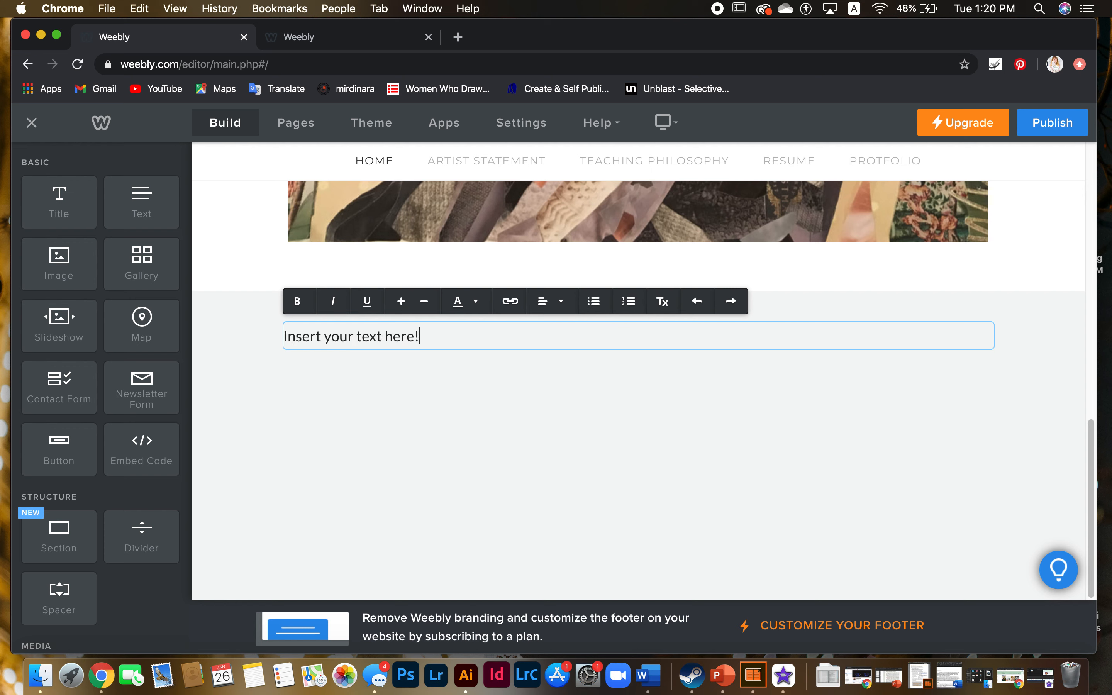
left_click(348, 384)
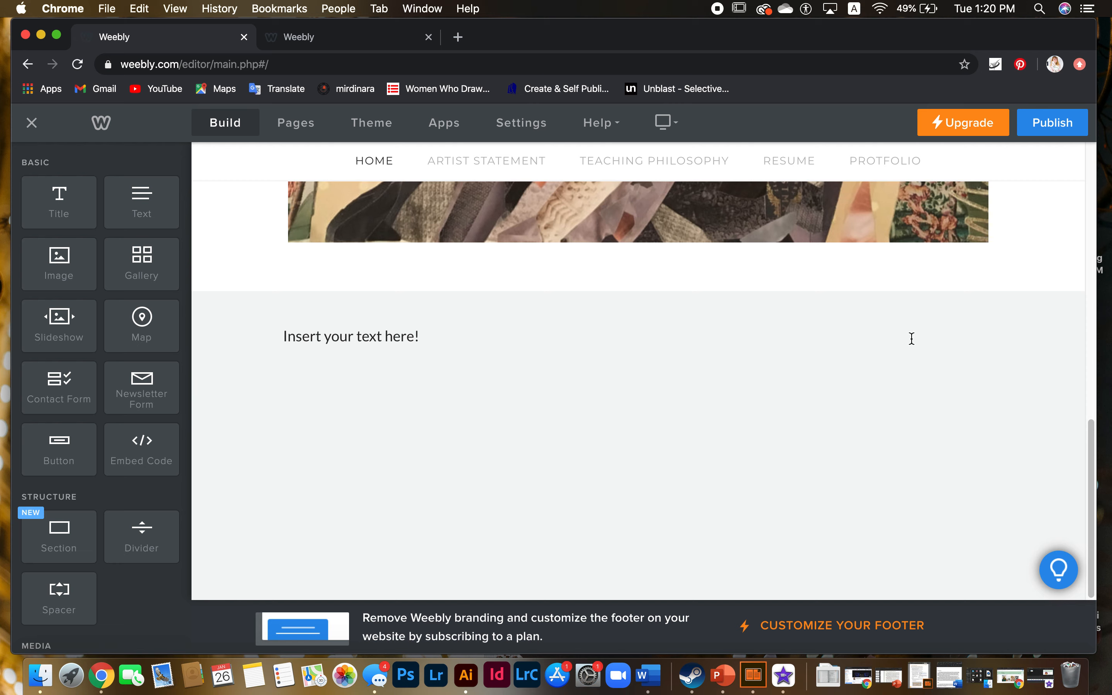
Delete the placeholder text block and return to the header.
left_click(994, 326)
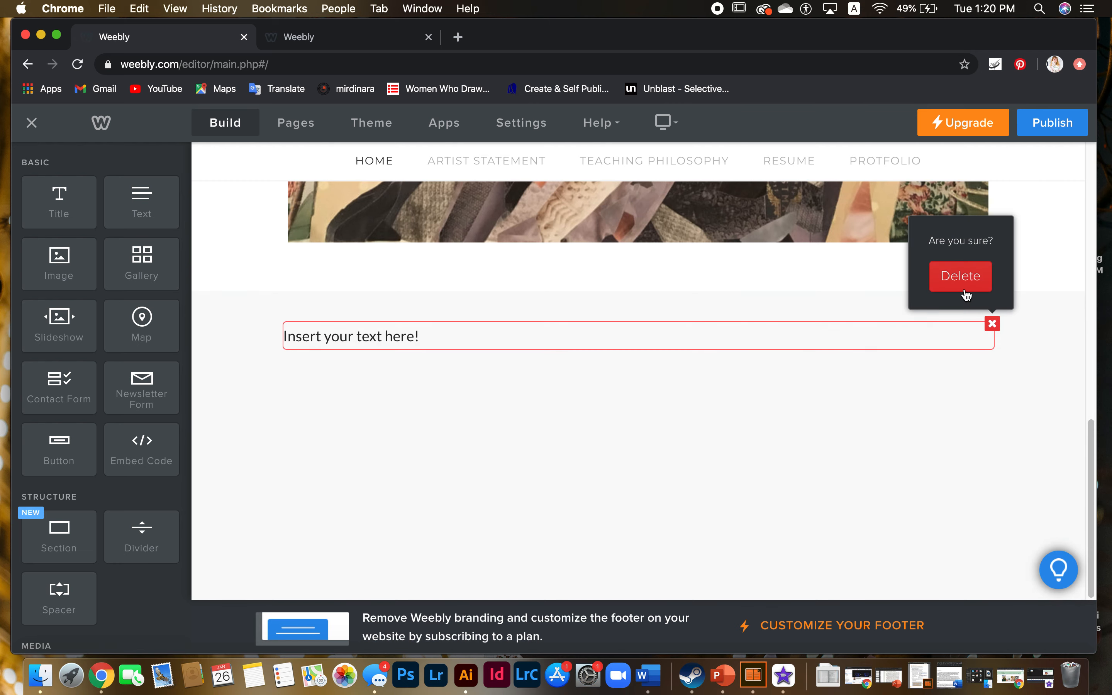
left_click(962, 278)
scroll(680, 279, "up", 10)
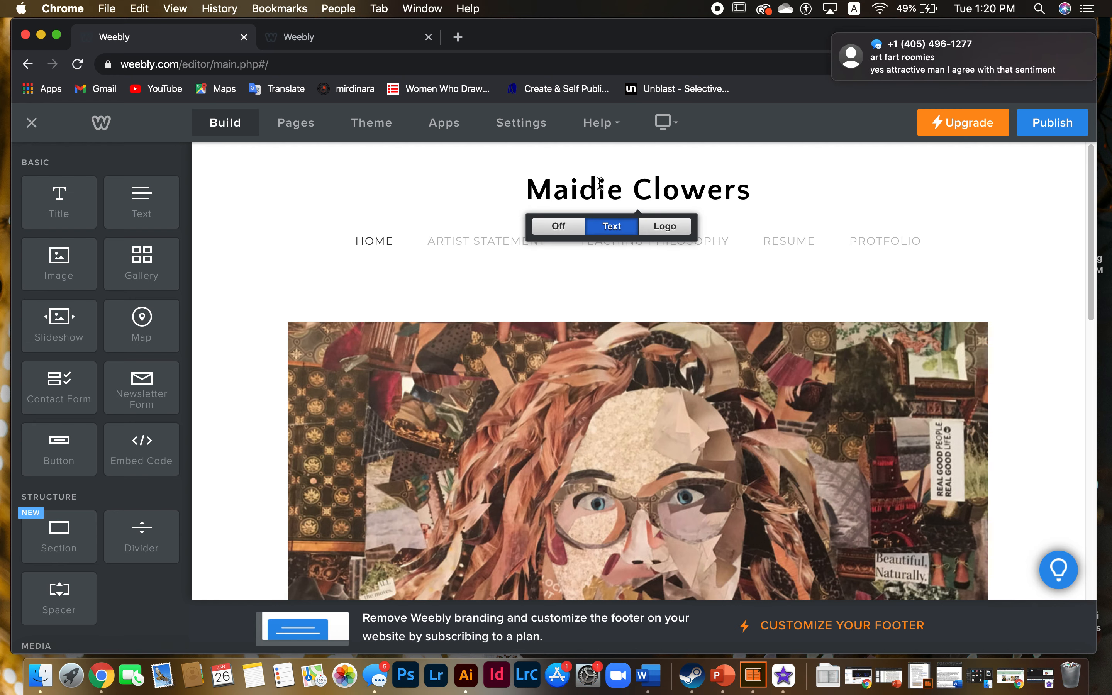
Dismiss the notification, check the site title's Off/Text/Logo options, then bring up Theme settings.
left_click_drag(853, 66, 1111, 104)
left_click(744, 193)
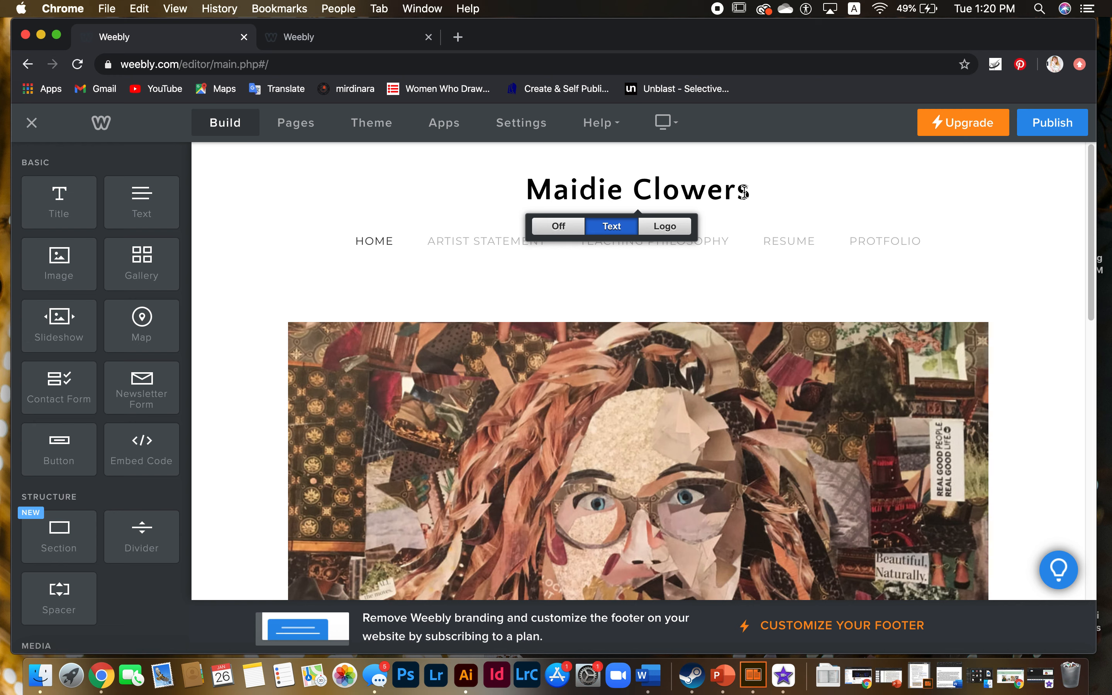
left_click(741, 215)
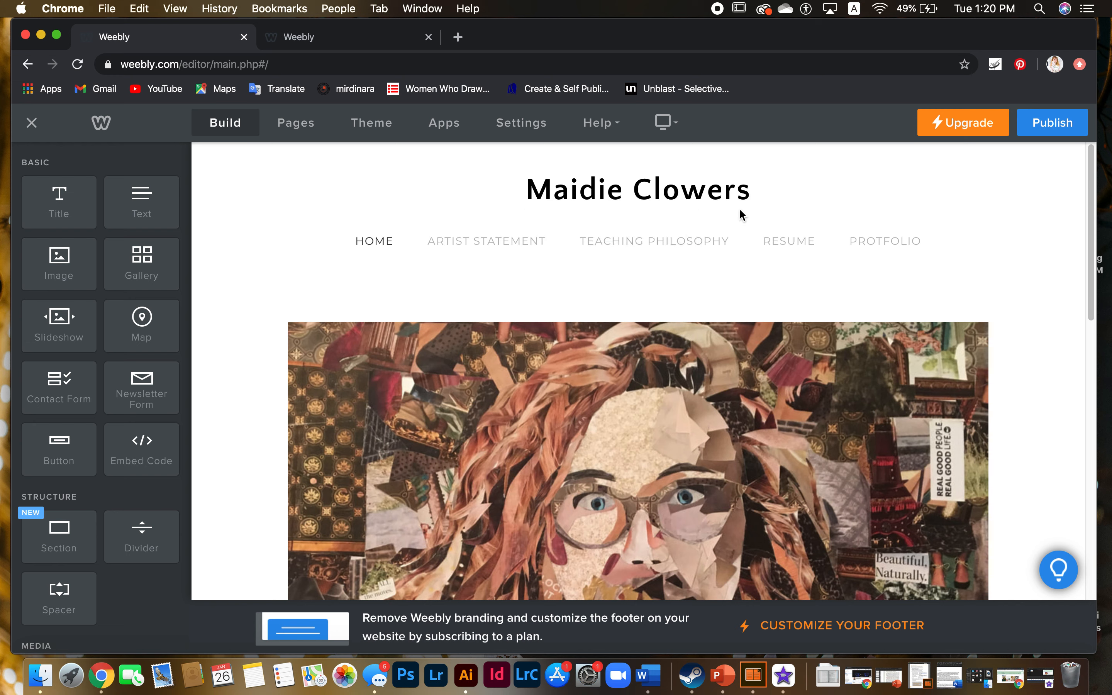
left_click(691, 193)
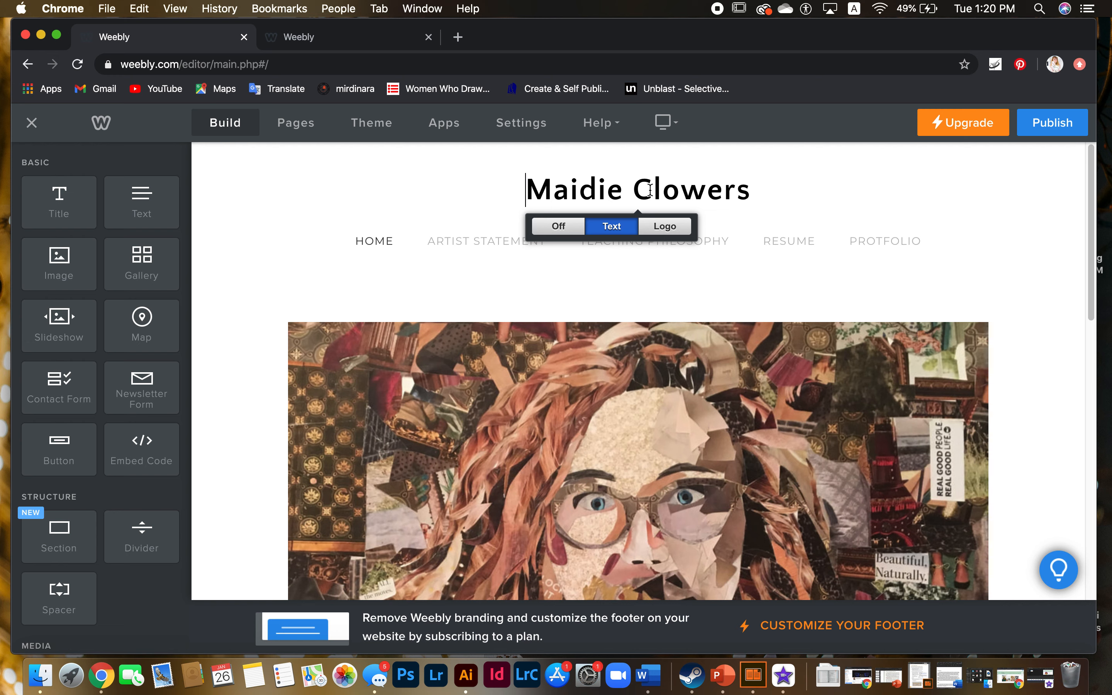
left_click(374, 134)
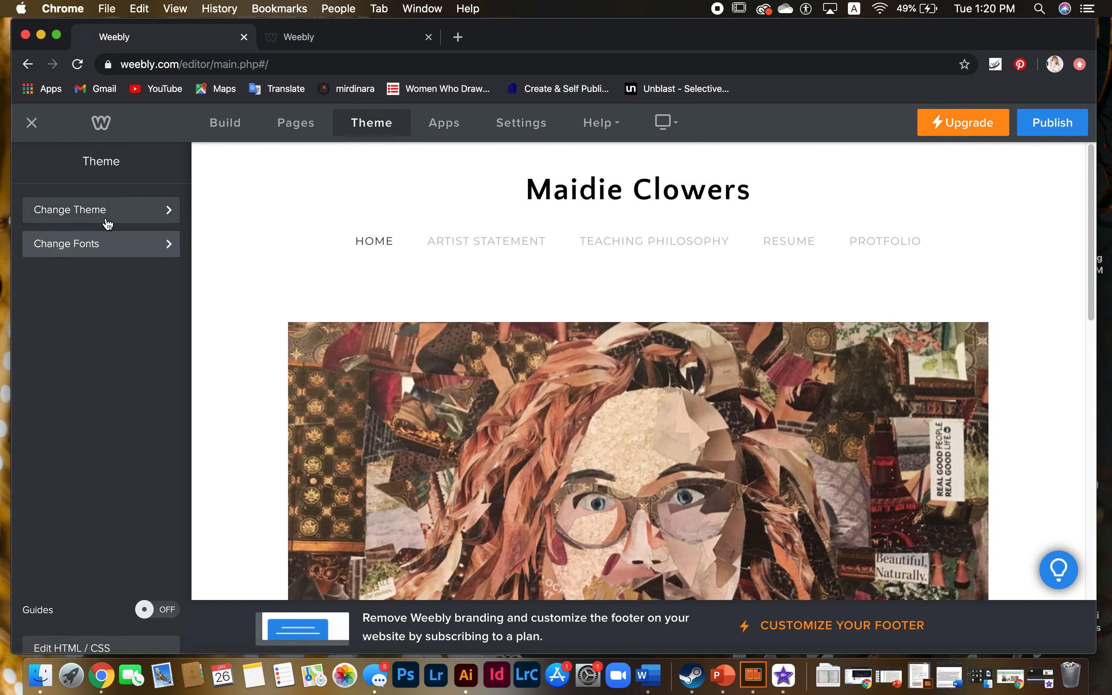
Go to Change Fonts and select Site Title under Header Area.
left_click(138, 252)
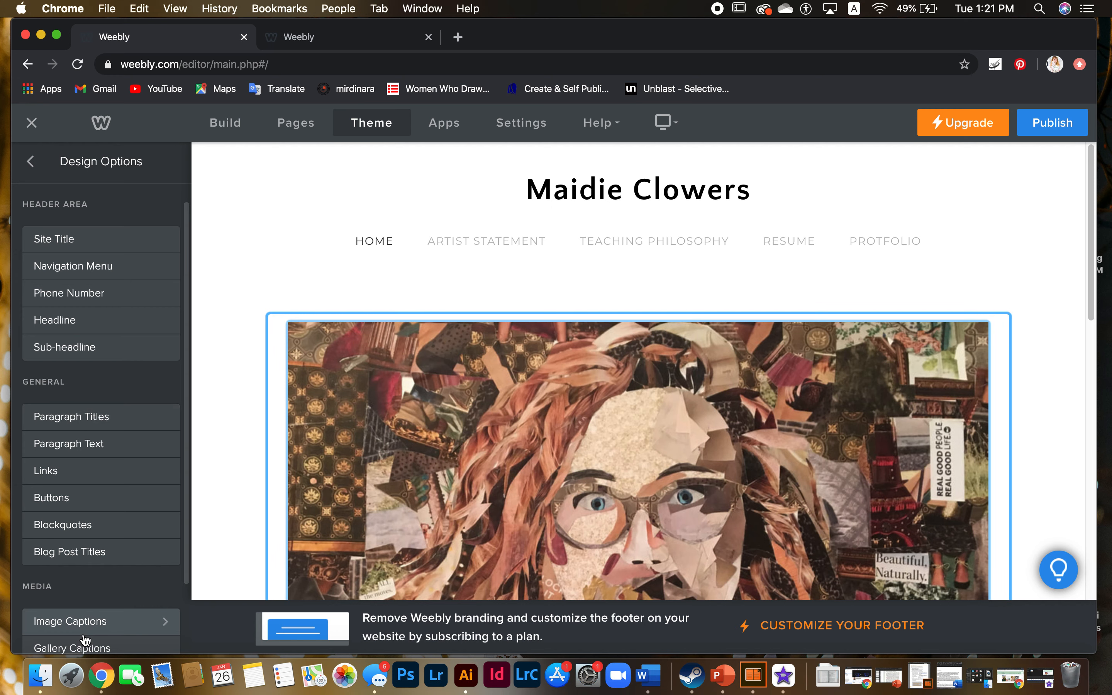
left_click(124, 244)
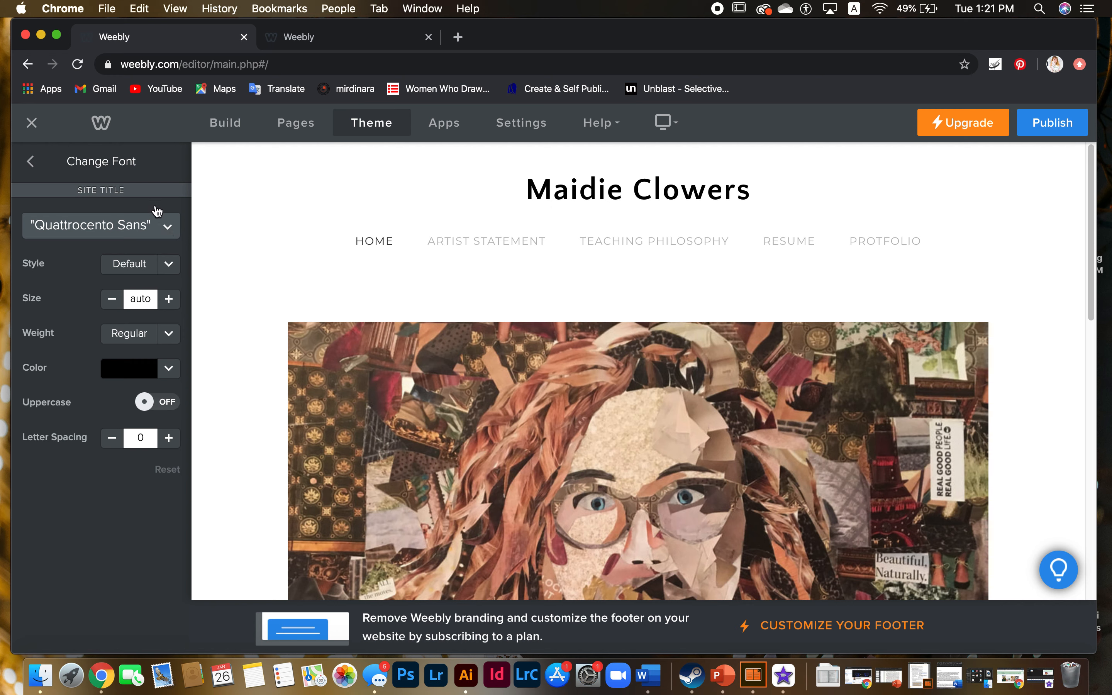
Set the site title font to Abril Fatface in dark grey.
left_click(168, 225)
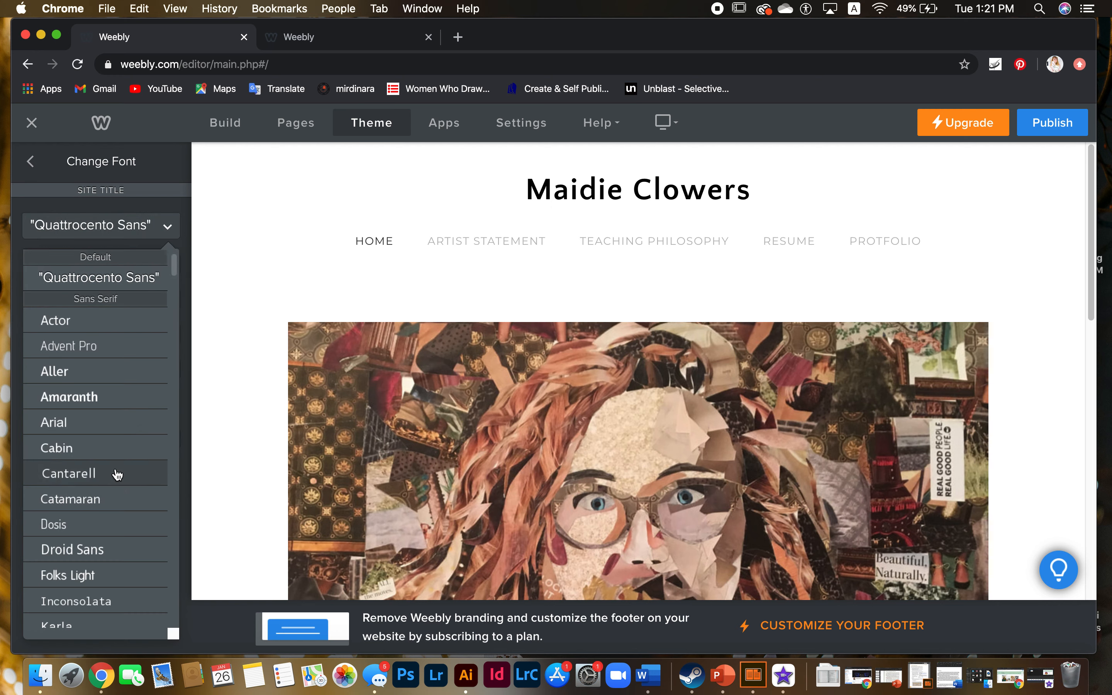
scroll(119, 471, "down", 10)
scroll(118, 475, "down", 5)
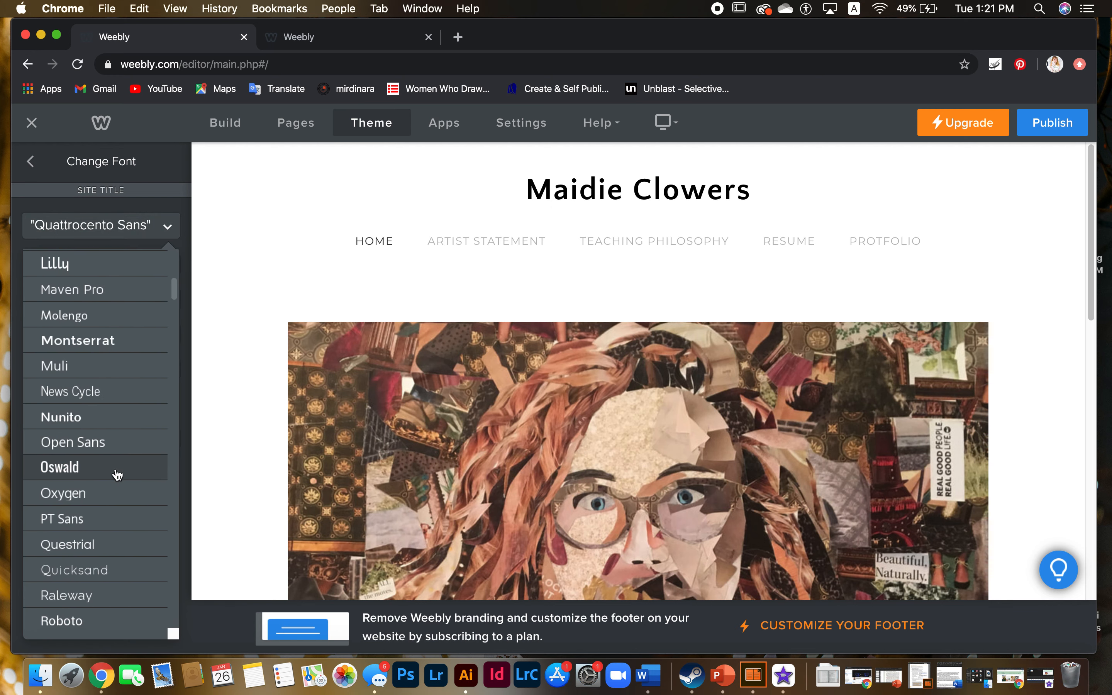
scroll(118, 475, "down", 4)
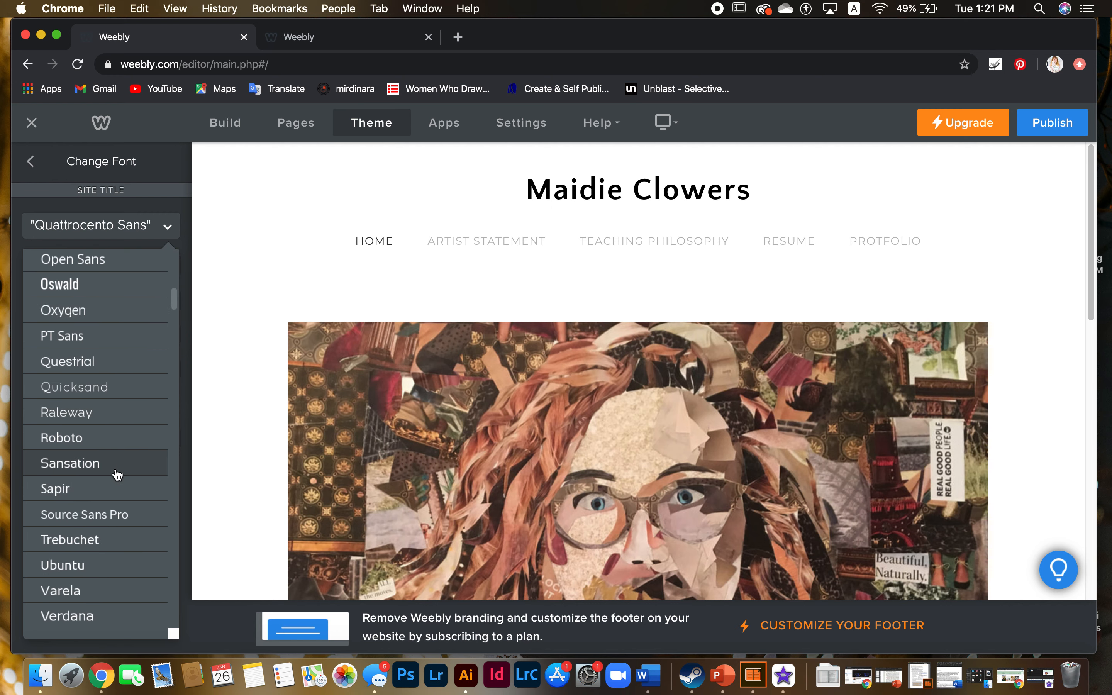
scroll(118, 475, "down", 3)
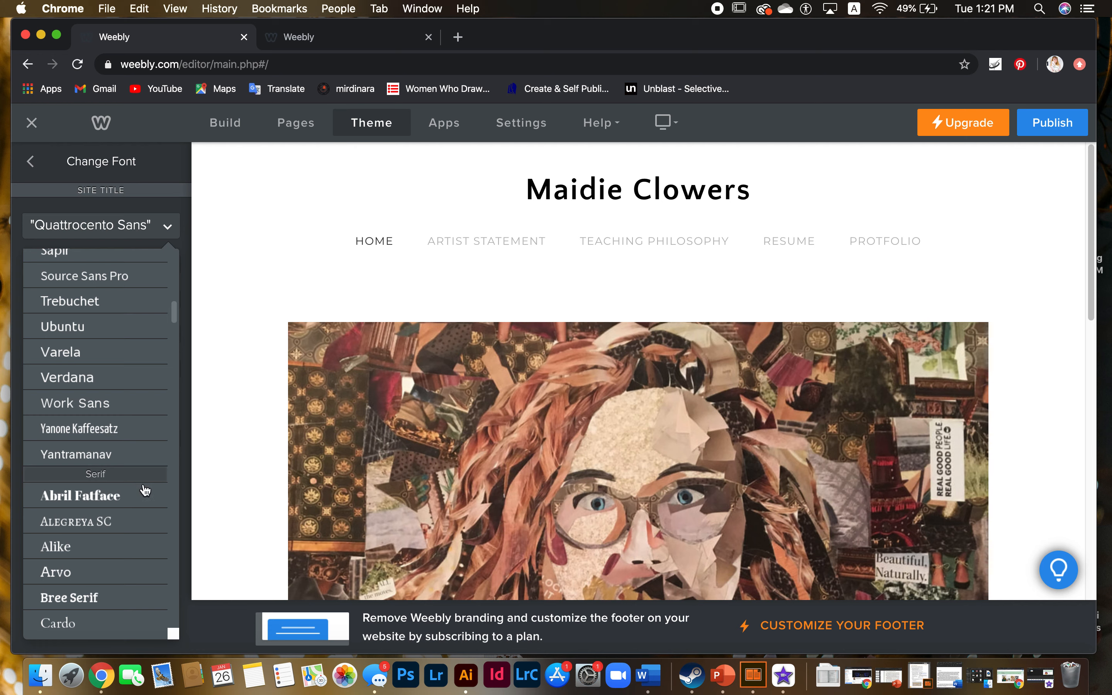
left_click(114, 500)
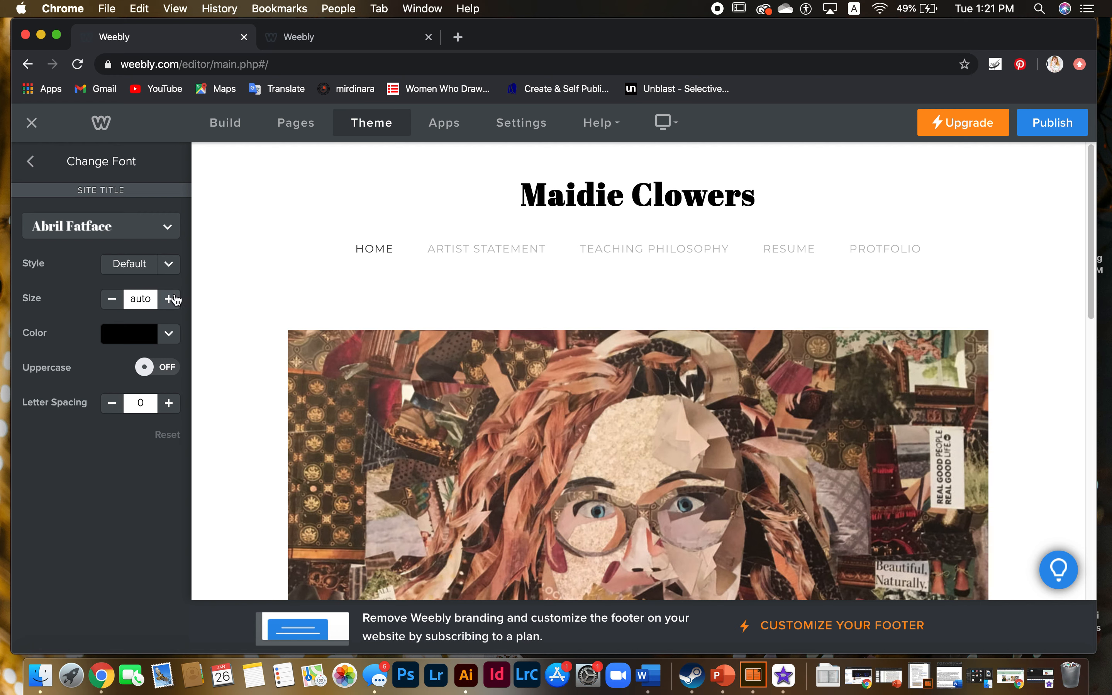
left_click(168, 335)
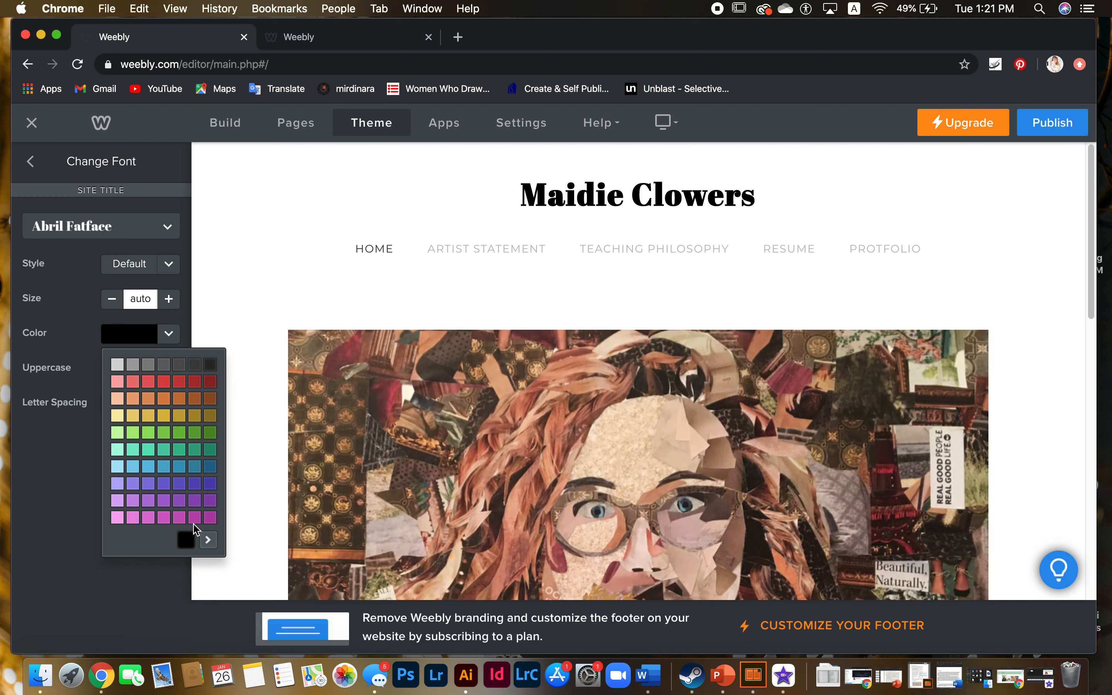
left_click(195, 365)
left_click(171, 341)
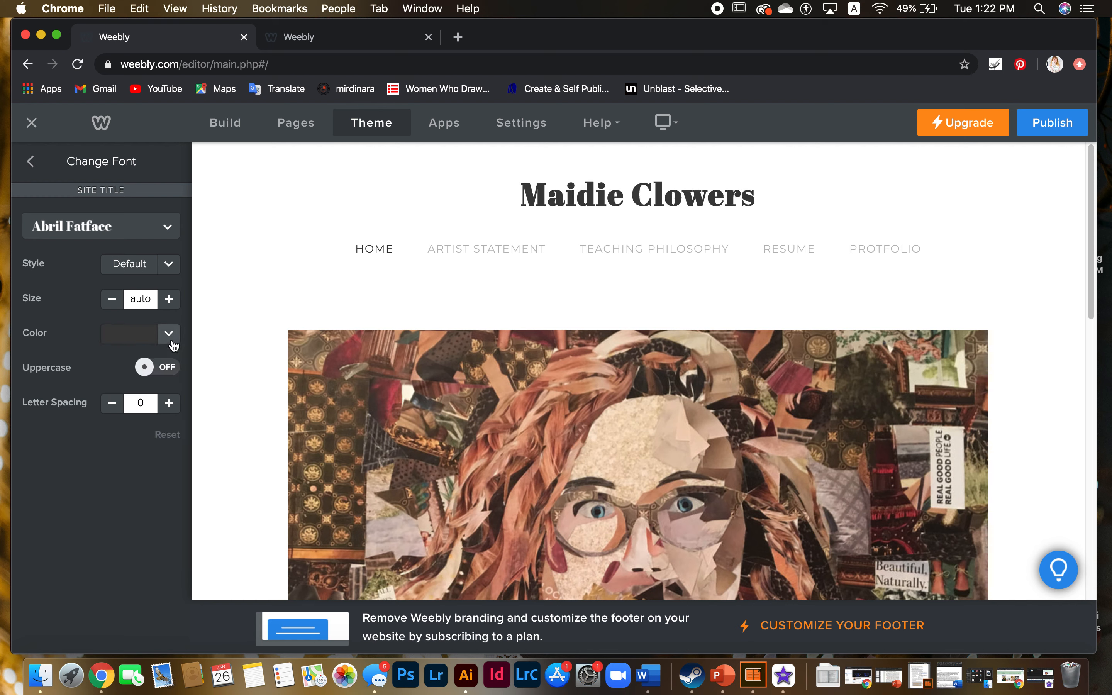
Increase the site title size to 60 and return to the main theme options.
left_click(172, 304)
left_click(172, 304)
left_click(172, 304)
left_click(172, 303)
left_click(172, 304)
left_click(173, 305)
left_click(173, 305)
left_click(173, 305)
left_click(173, 305)
left_click(173, 304)
left_click(173, 305)
left_click(173, 305)
left_click(173, 304)
left_click(172, 305)
left_click(173, 305)
left_click(173, 305)
left_click(173, 304)
left_click(174, 304)
left_click(173, 304)
left_click(174, 304)
left_click(174, 304)
left_click(173, 305)
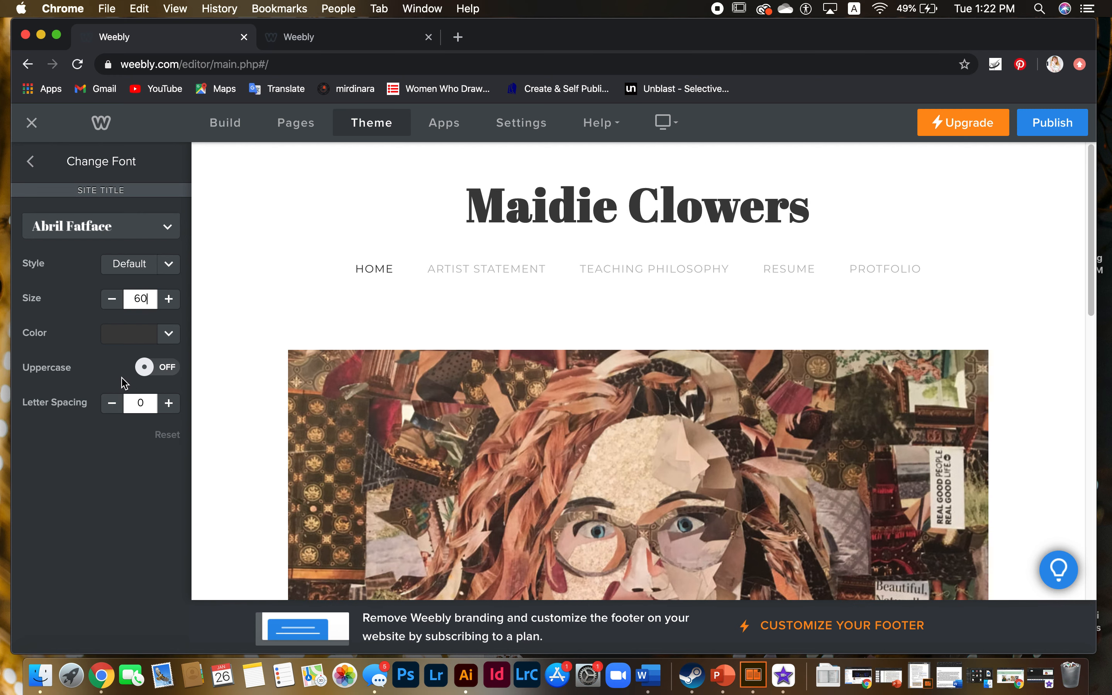
left_click(29, 162)
left_click(29, 161)
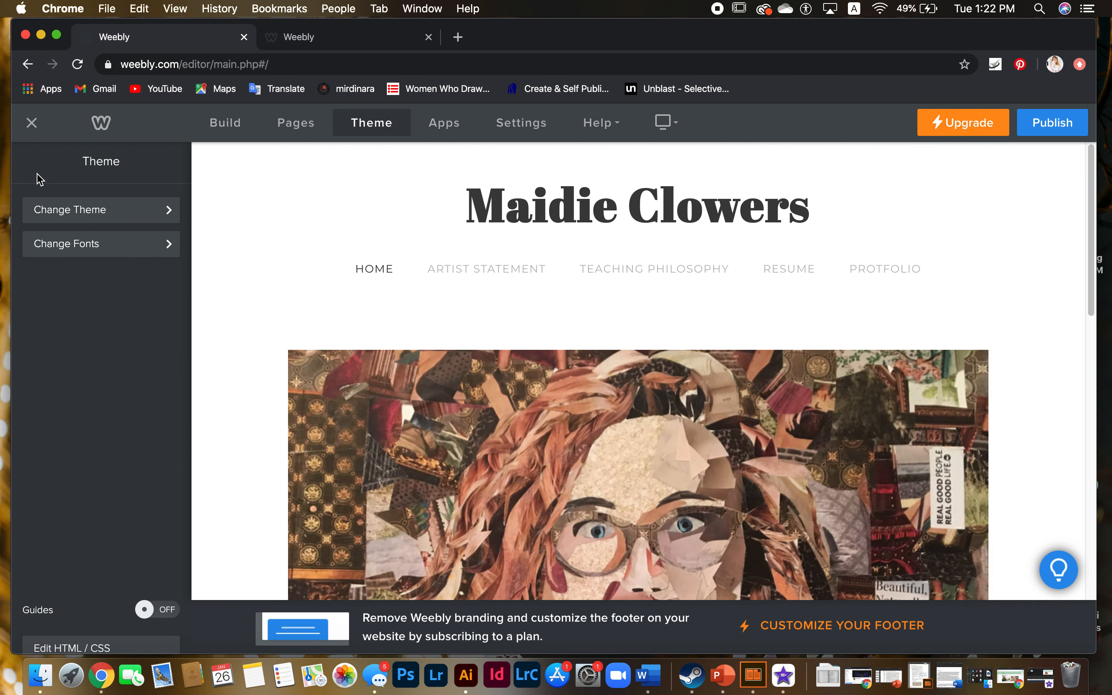
Back in Build, place a Divider just above the collage portrait.
scroll(759, 322, "down", 1)
scroll(759, 326, "down", 1)
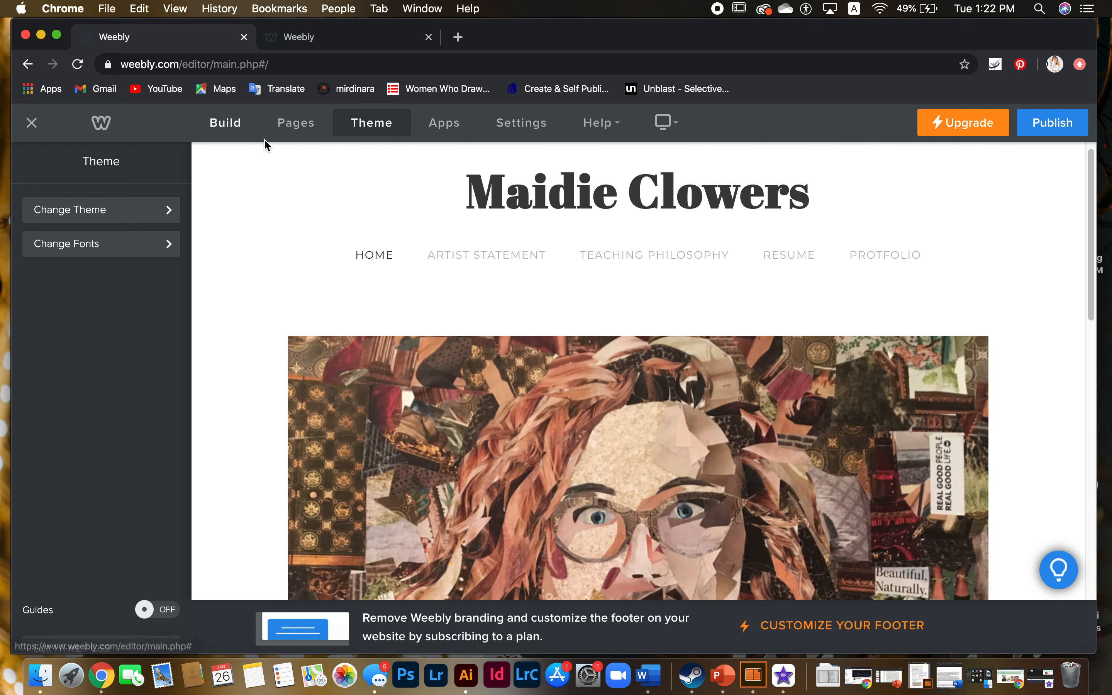
left_click(226, 128)
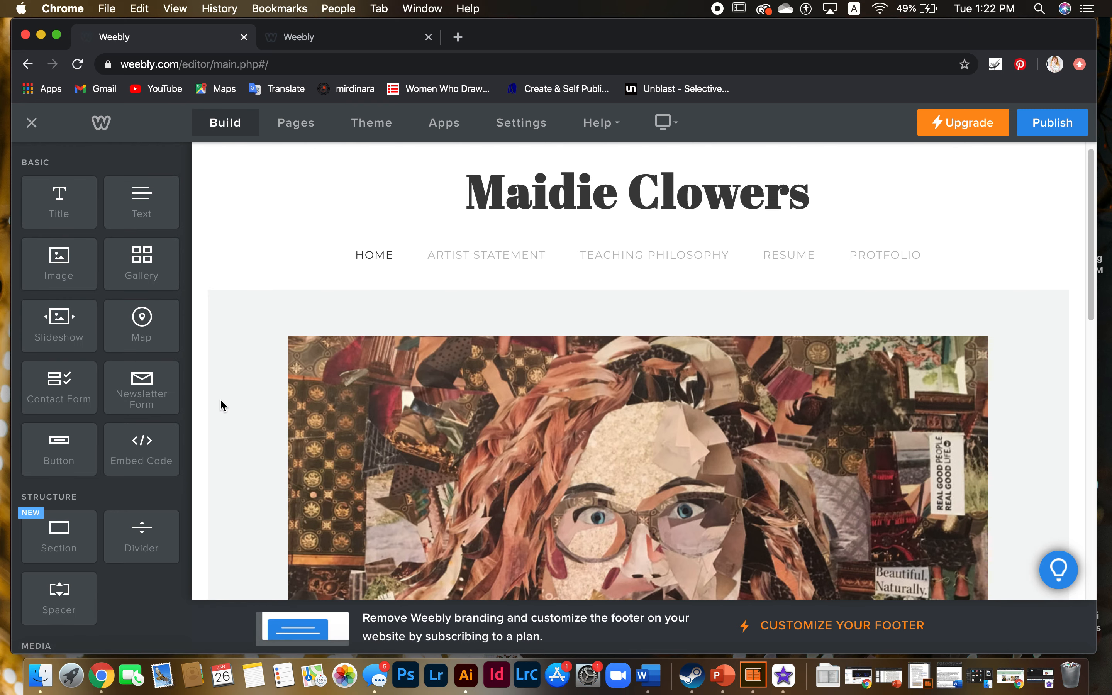
scroll(229, 350, "down", 2)
scroll(230, 347, "down", 4)
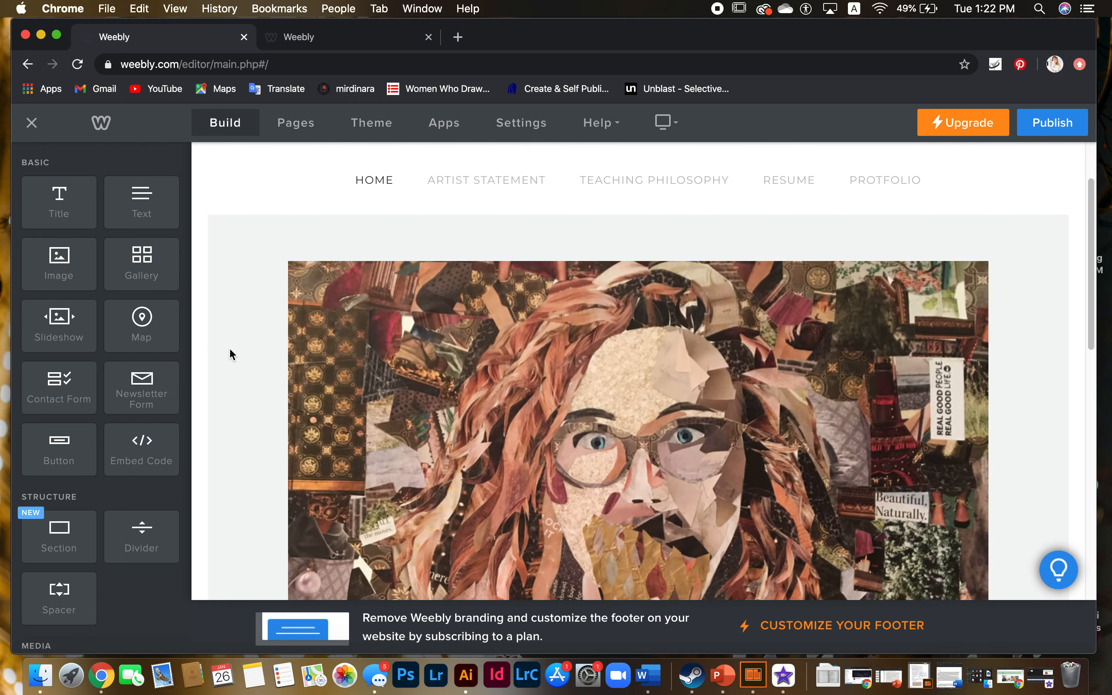
scroll(229, 348, "up", 3)
scroll(229, 347, "up", 1)
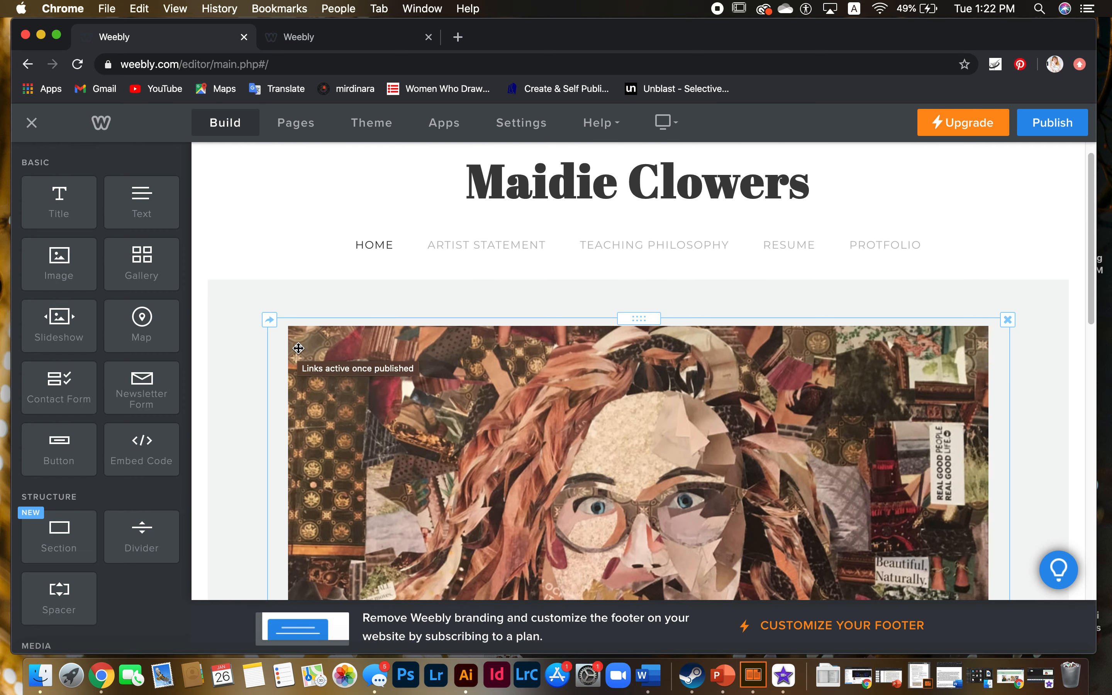
scroll(148, 442, "down", 2)
scroll(149, 451, "down", 5)
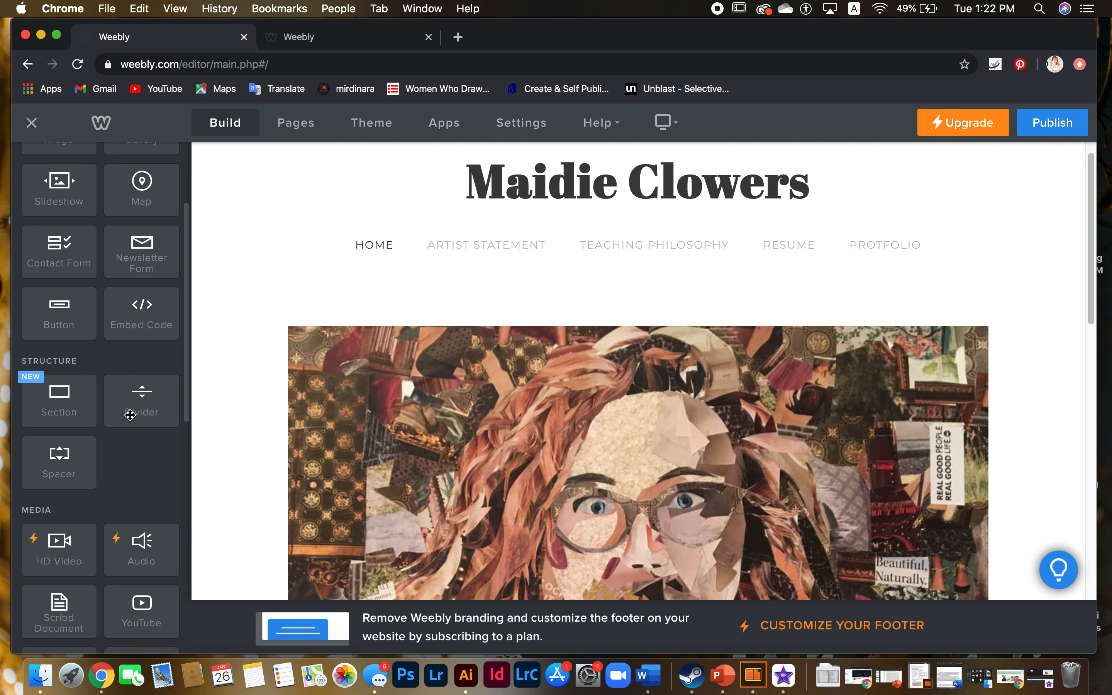
left_click_drag(140, 411, 387, 300)
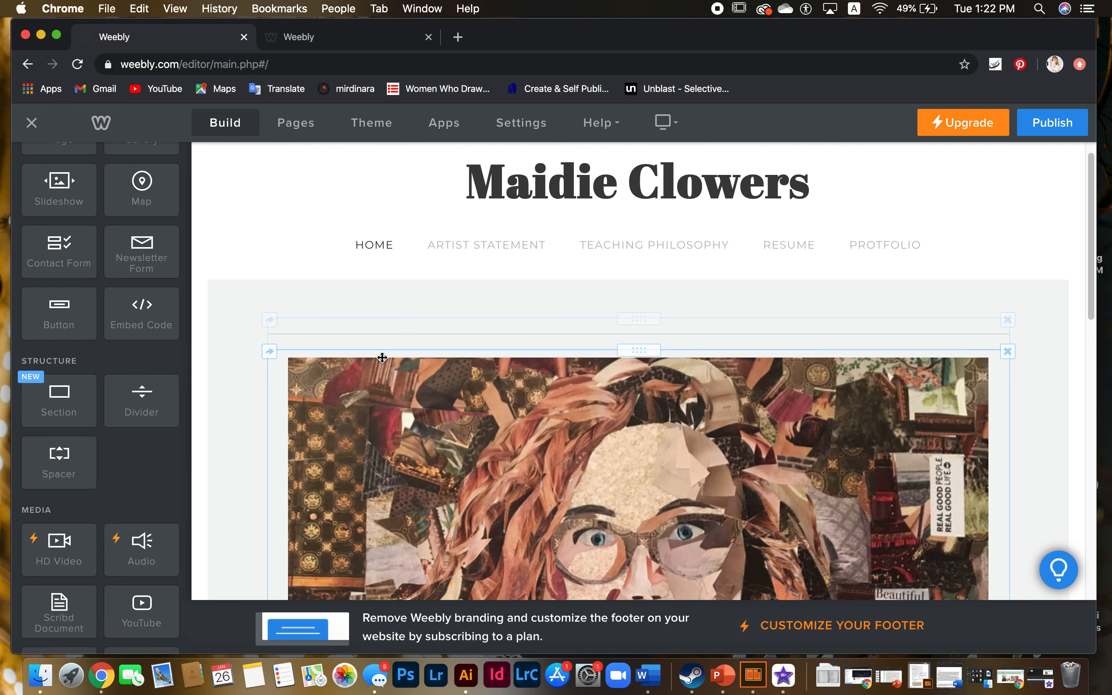
left_click(427, 328)
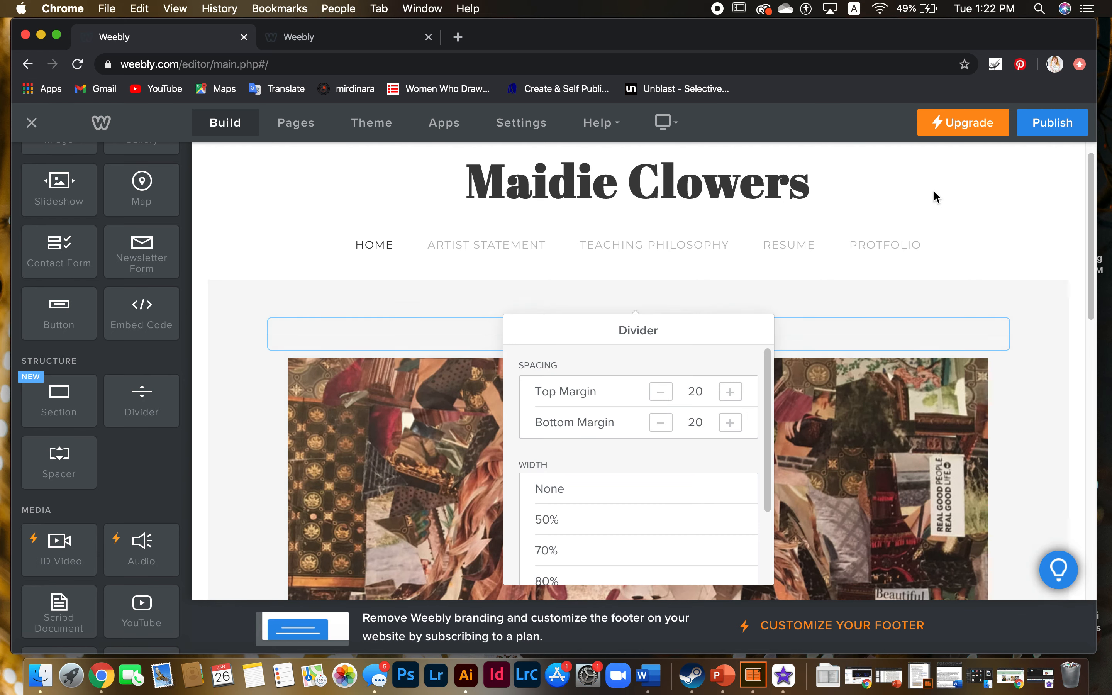
left_click(1009, 305)
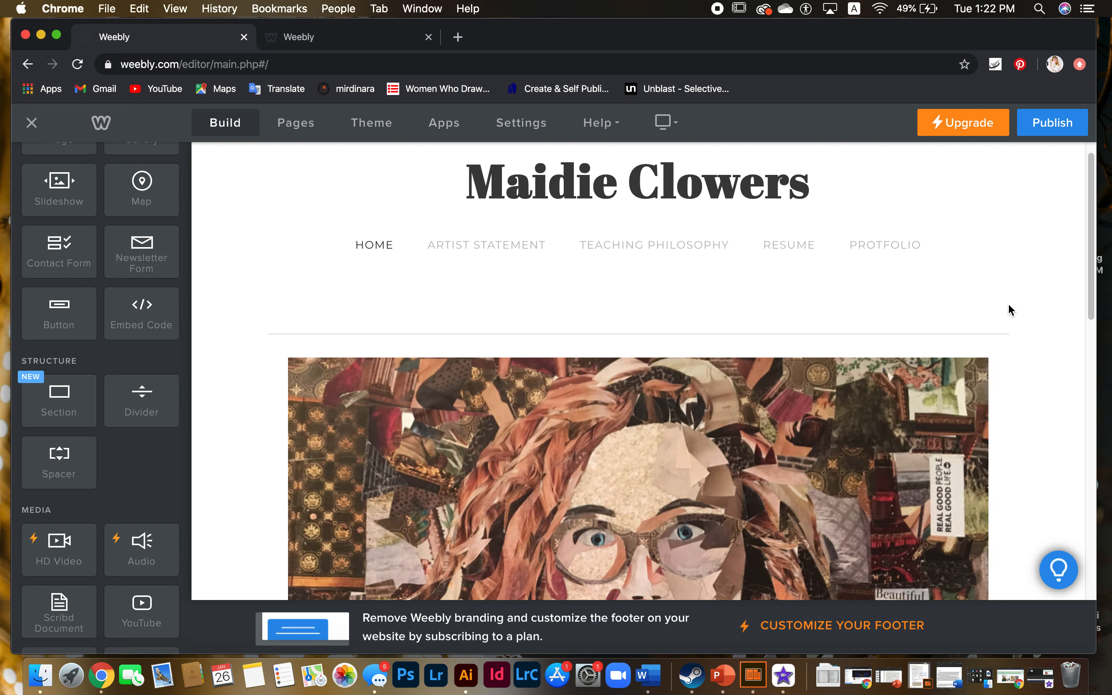
Delete the divider above the portrait.
scroll(1009, 305, "down", 5)
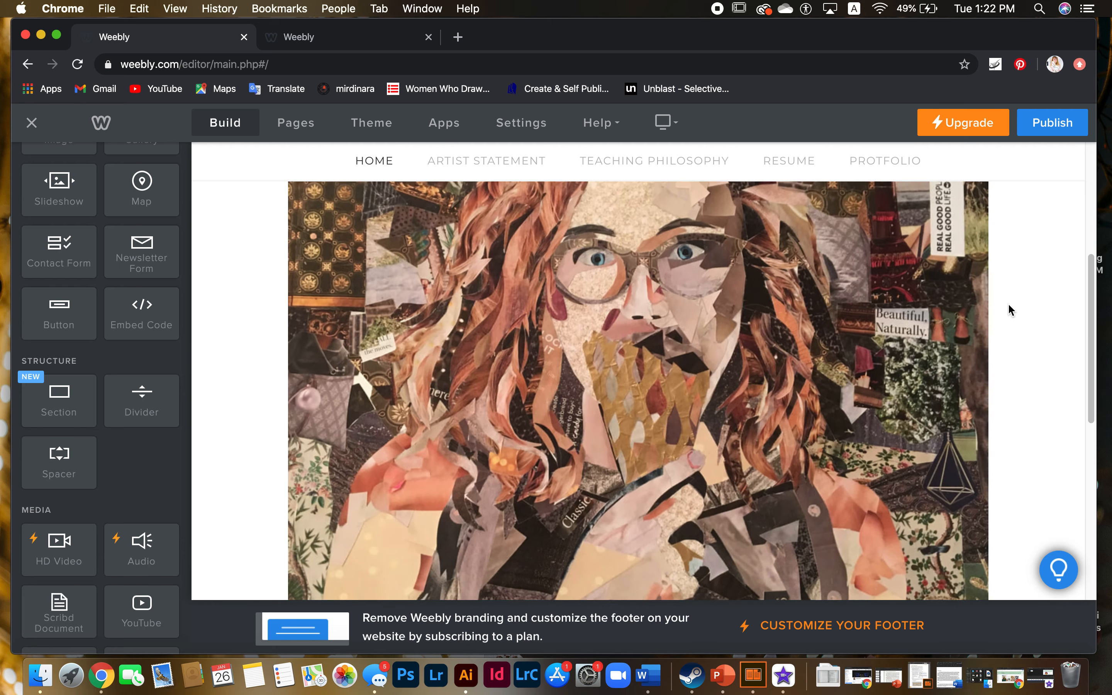
scroll(1008, 302, "up", 3)
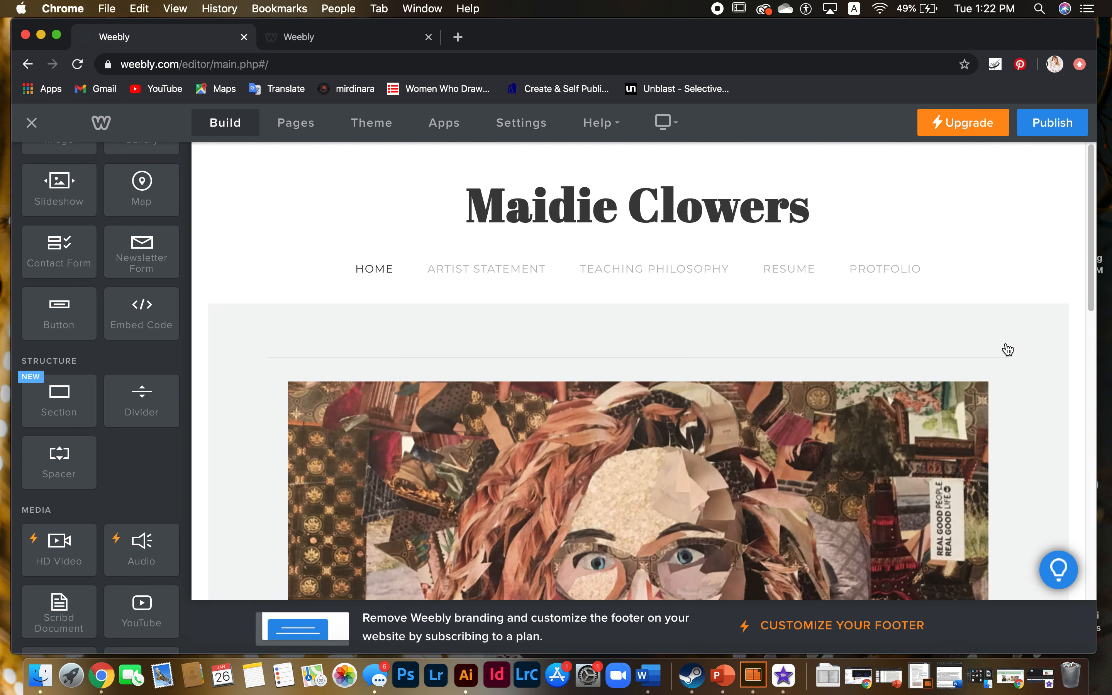
left_click(1008, 345)
left_click(983, 309)
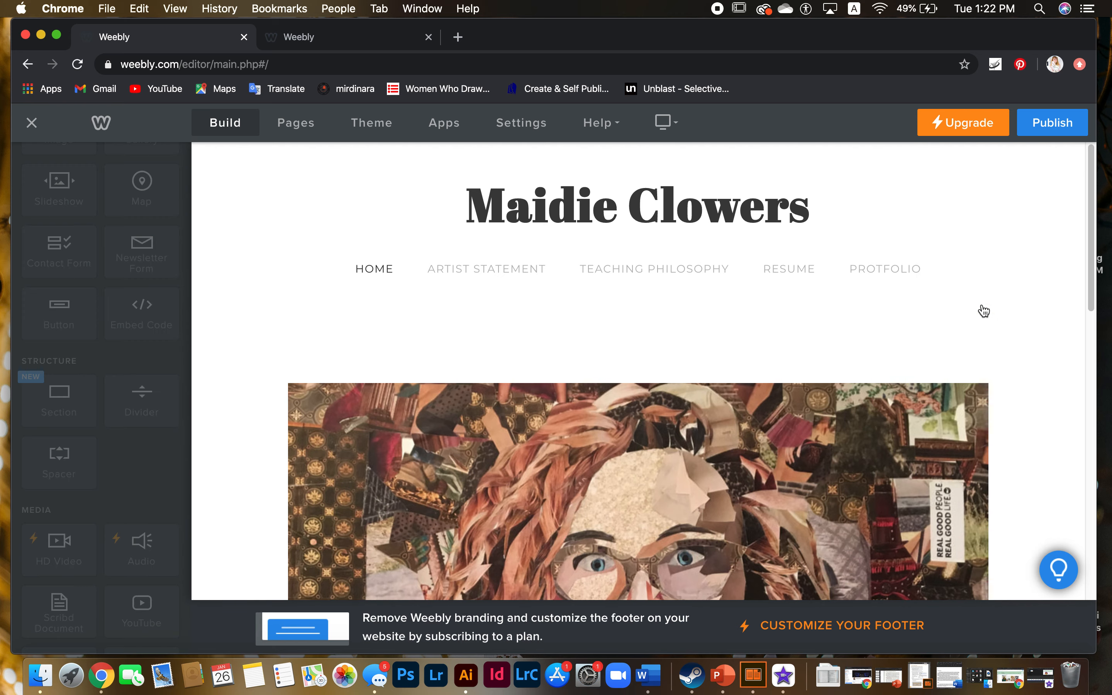
scroll(983, 311, "down", 3)
scroll(984, 311, "up", 3)
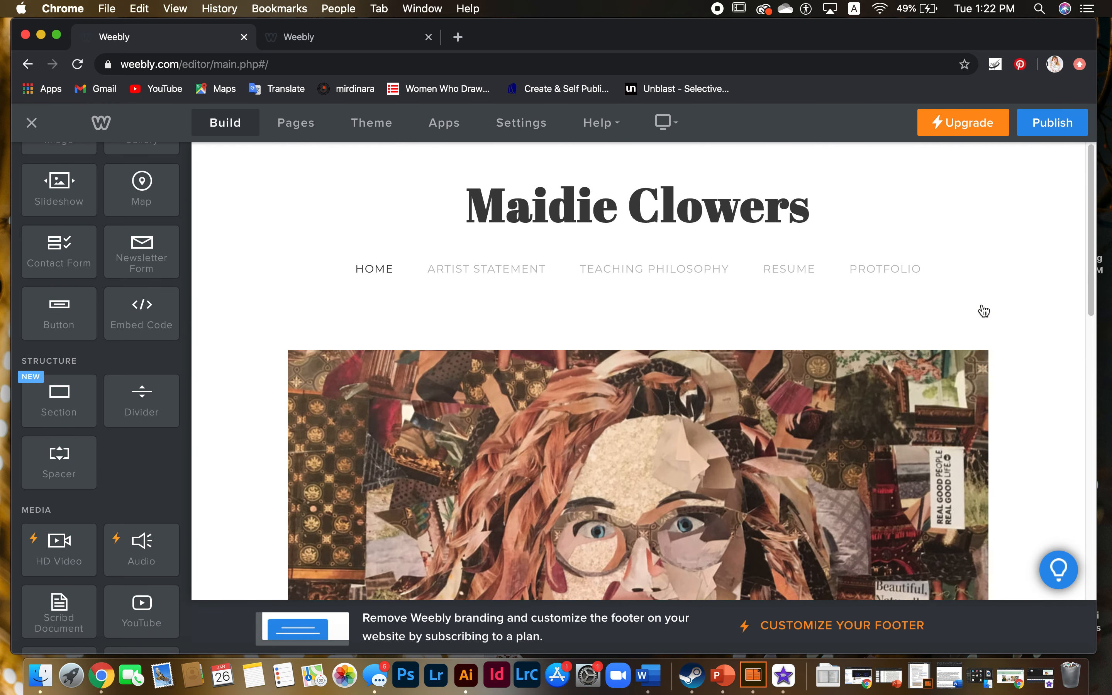